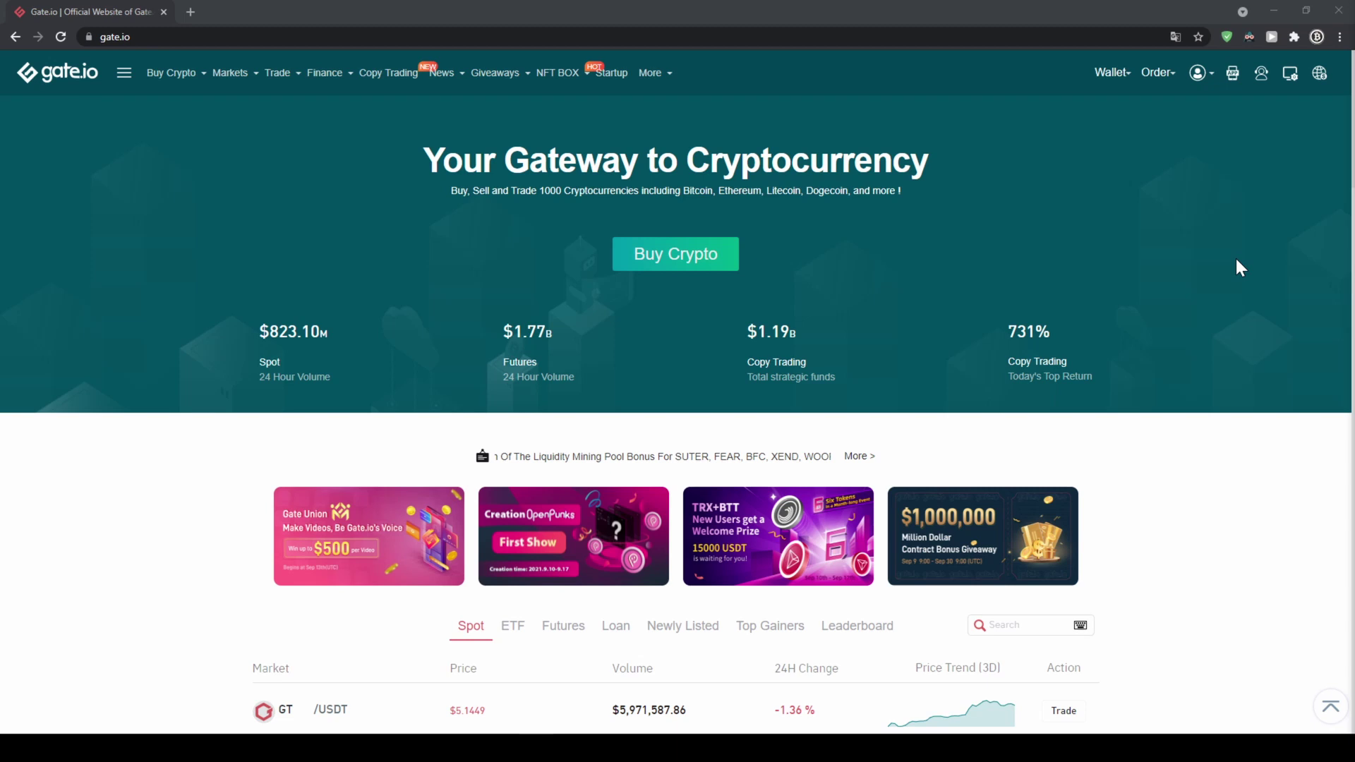
Open Security verification from the account menu to see KYC succeeded and Medium safety strength.
mouse_move(1201, 77)
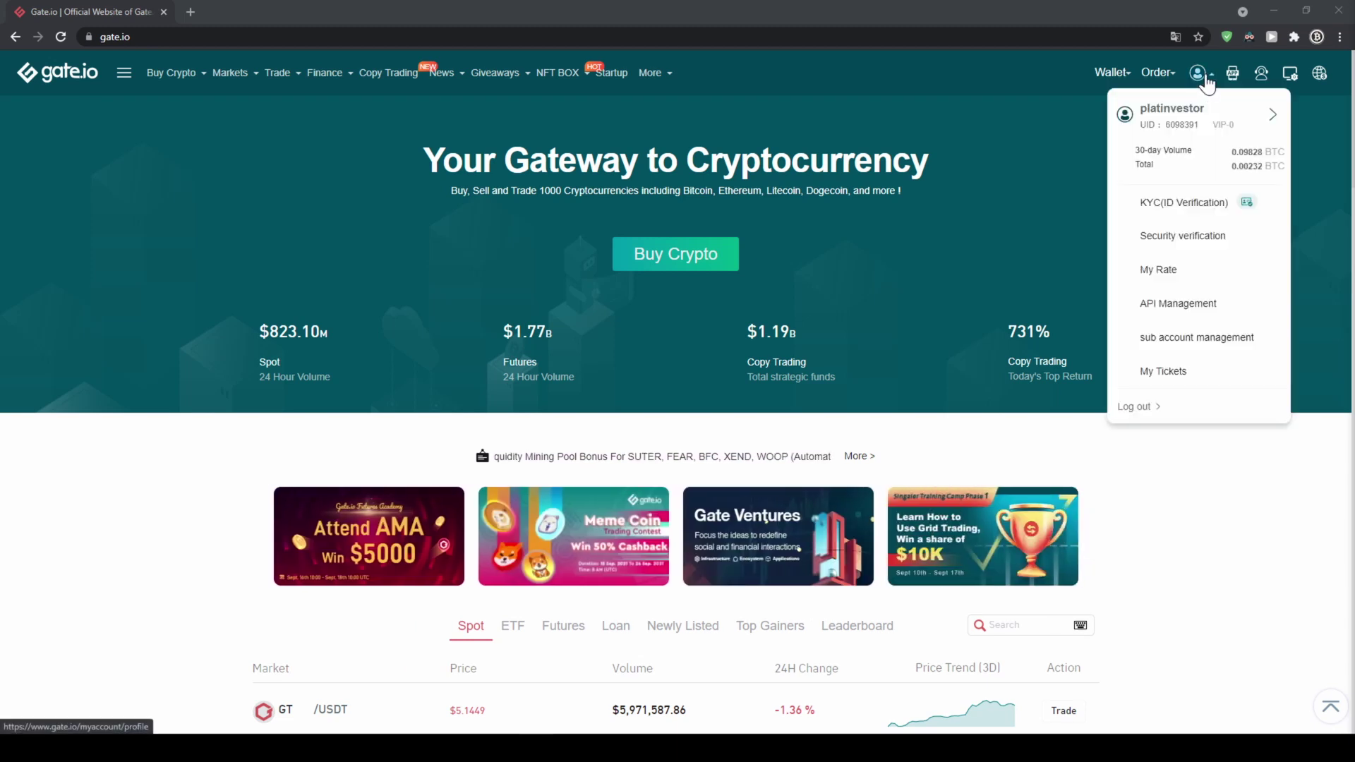
left_click(1201, 237)
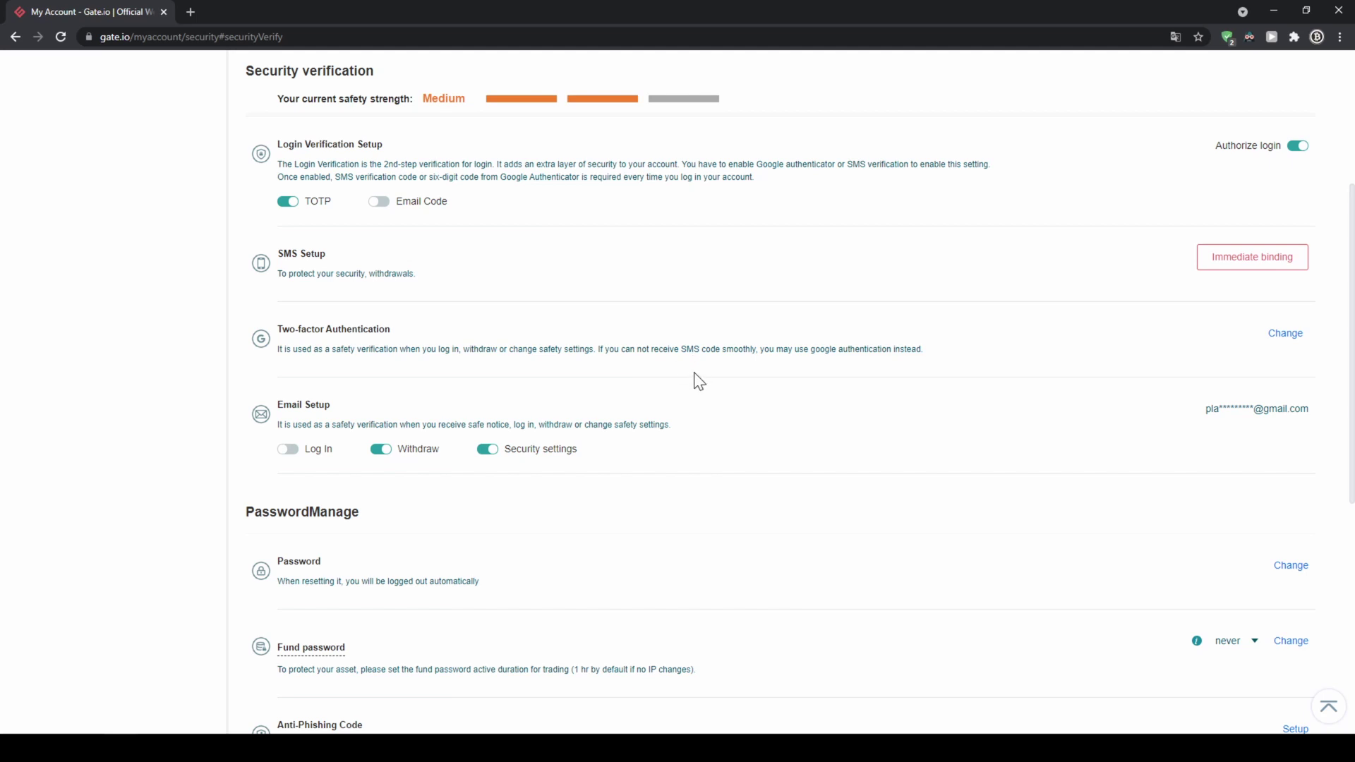
scroll(699, 381, "up", 4)
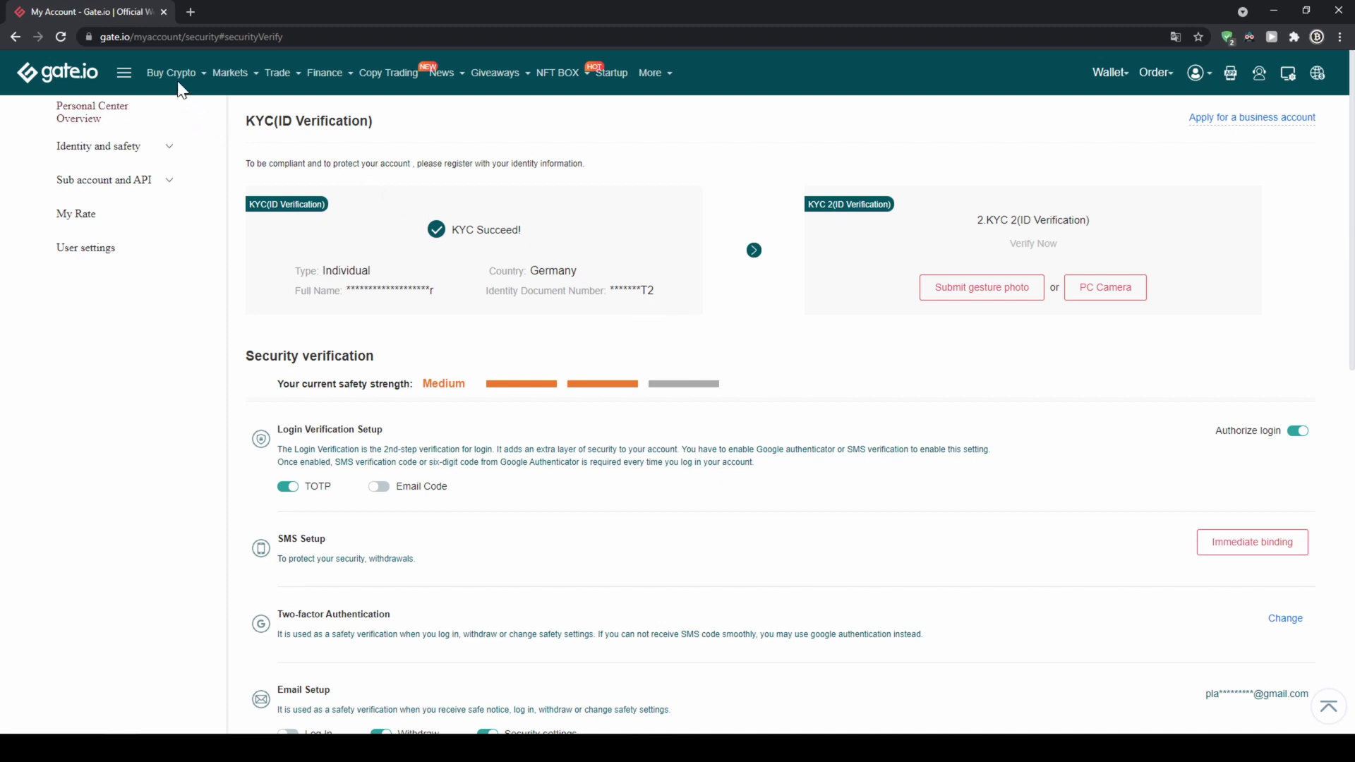
Open the Buy Crypto credit-card page and choose USDT as the currency bought with 500 USD.
mouse_move(175, 79)
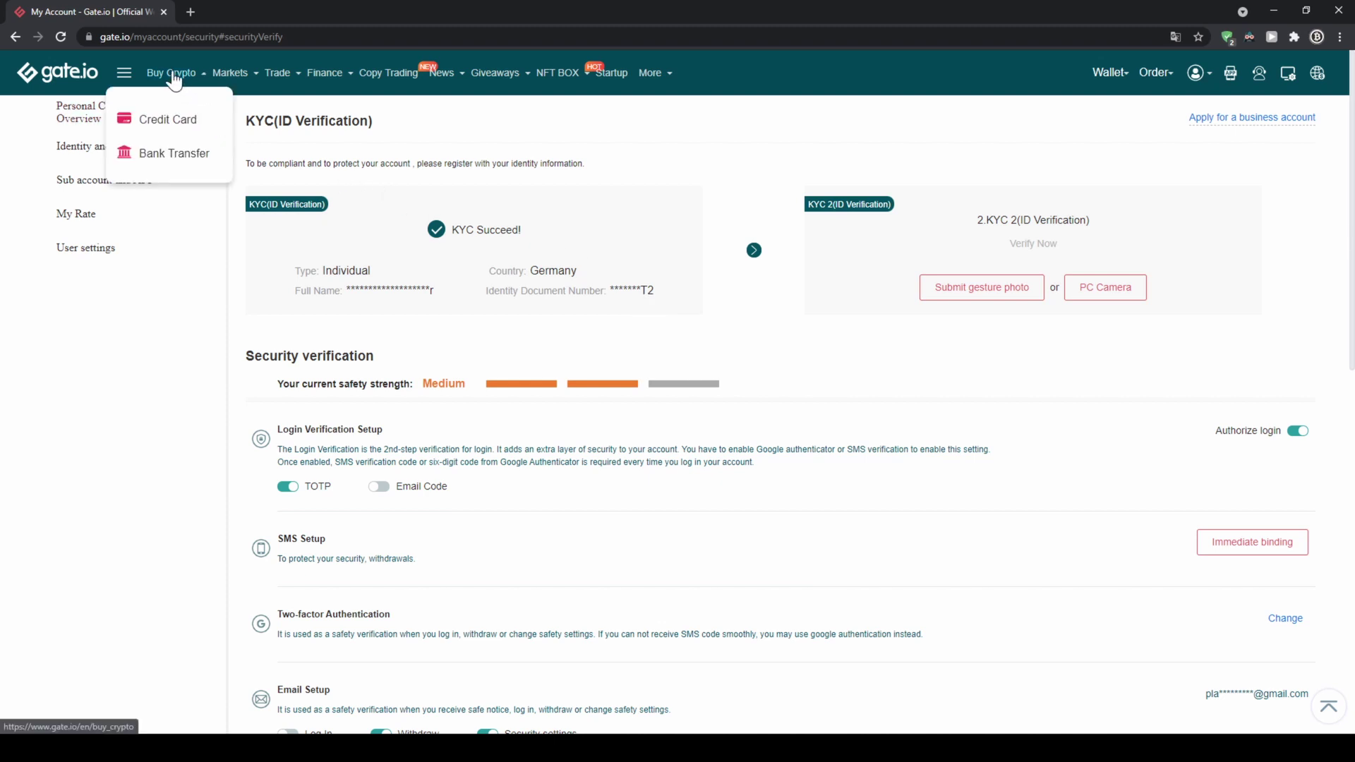
left_click(182, 127)
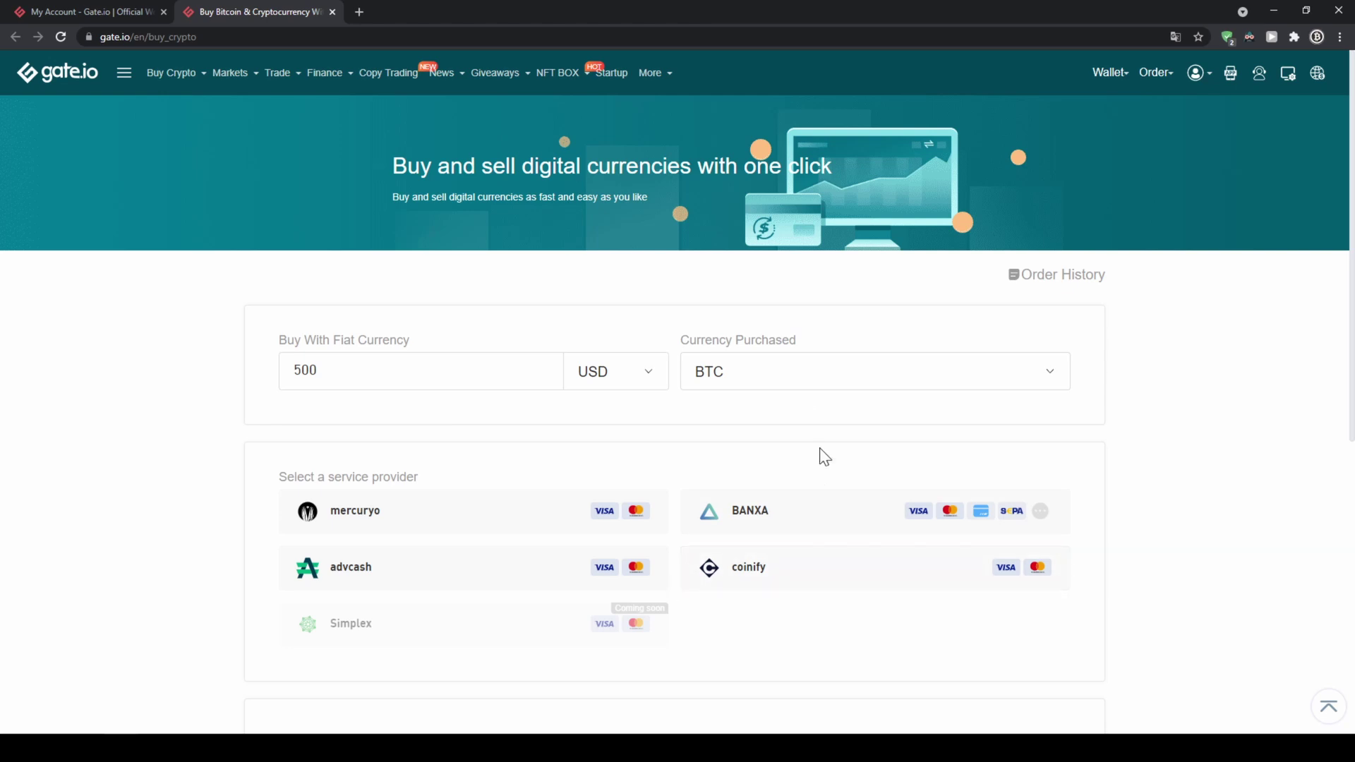
left_click(1047, 374)
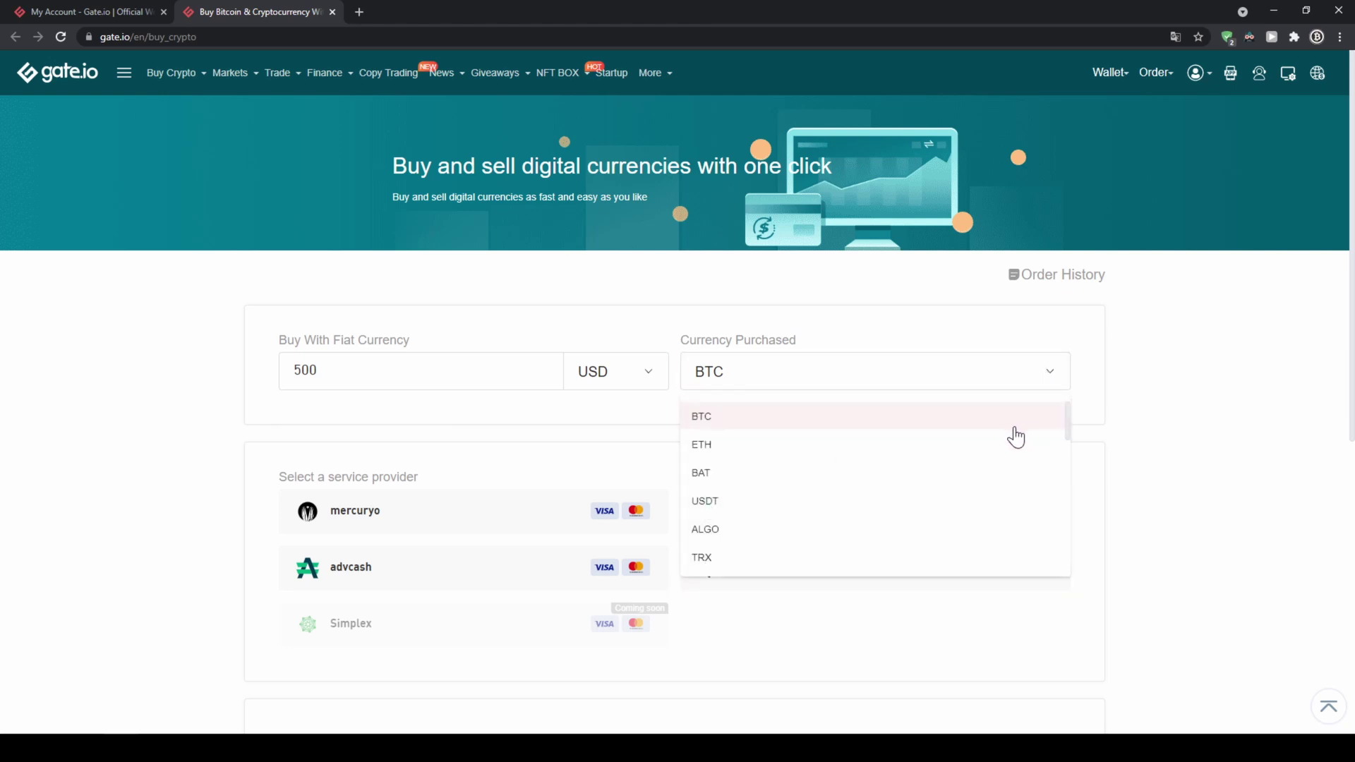
scroll(1010, 435, "down", 1)
scroll(996, 434, "down", 4)
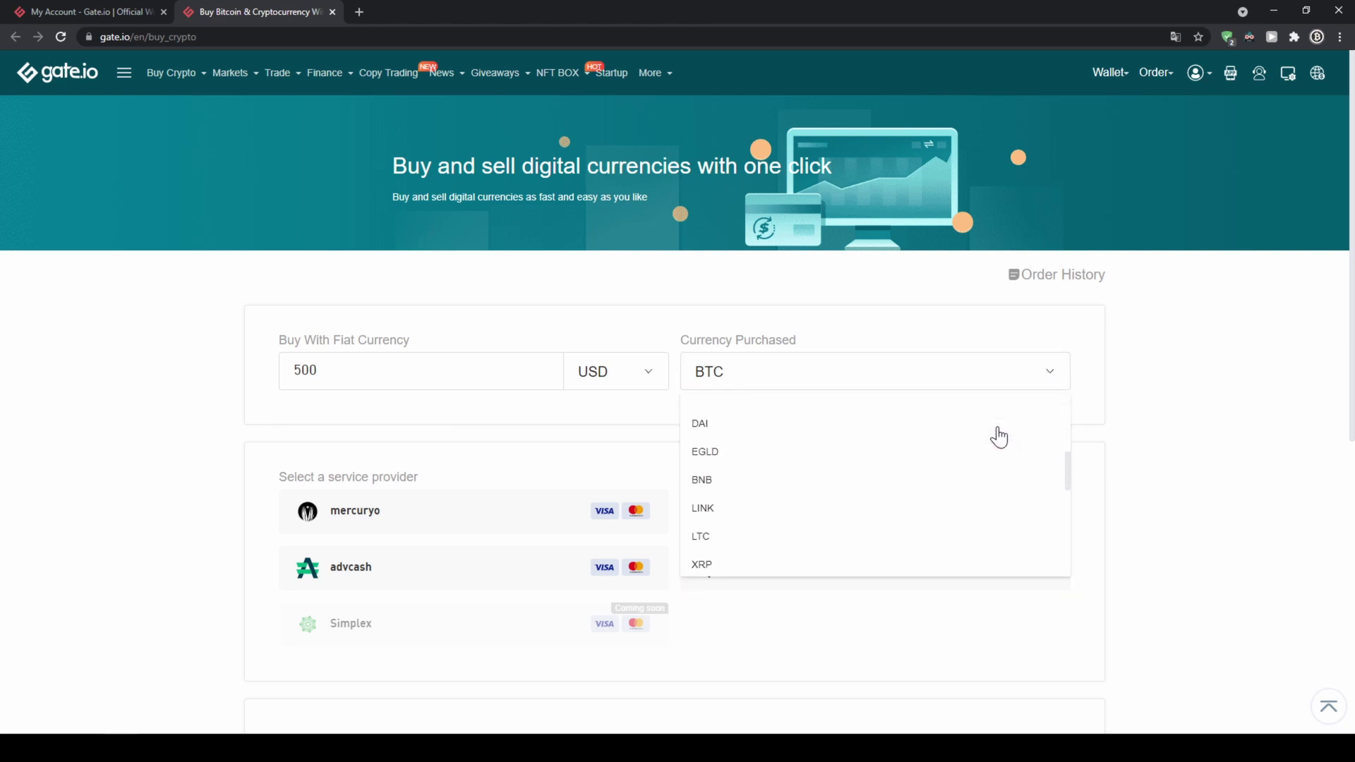
scroll(902, 453, "down", 1)
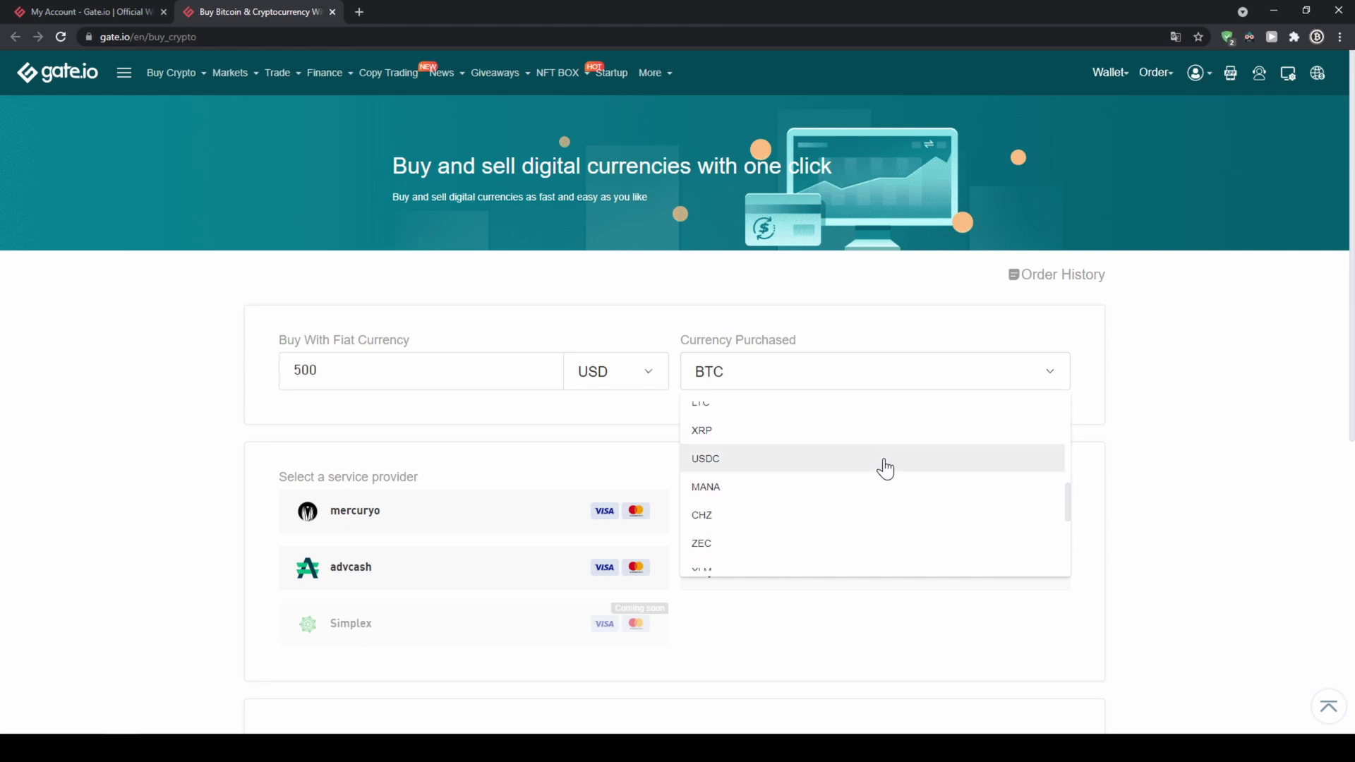
scroll(861, 474, "up", 6)
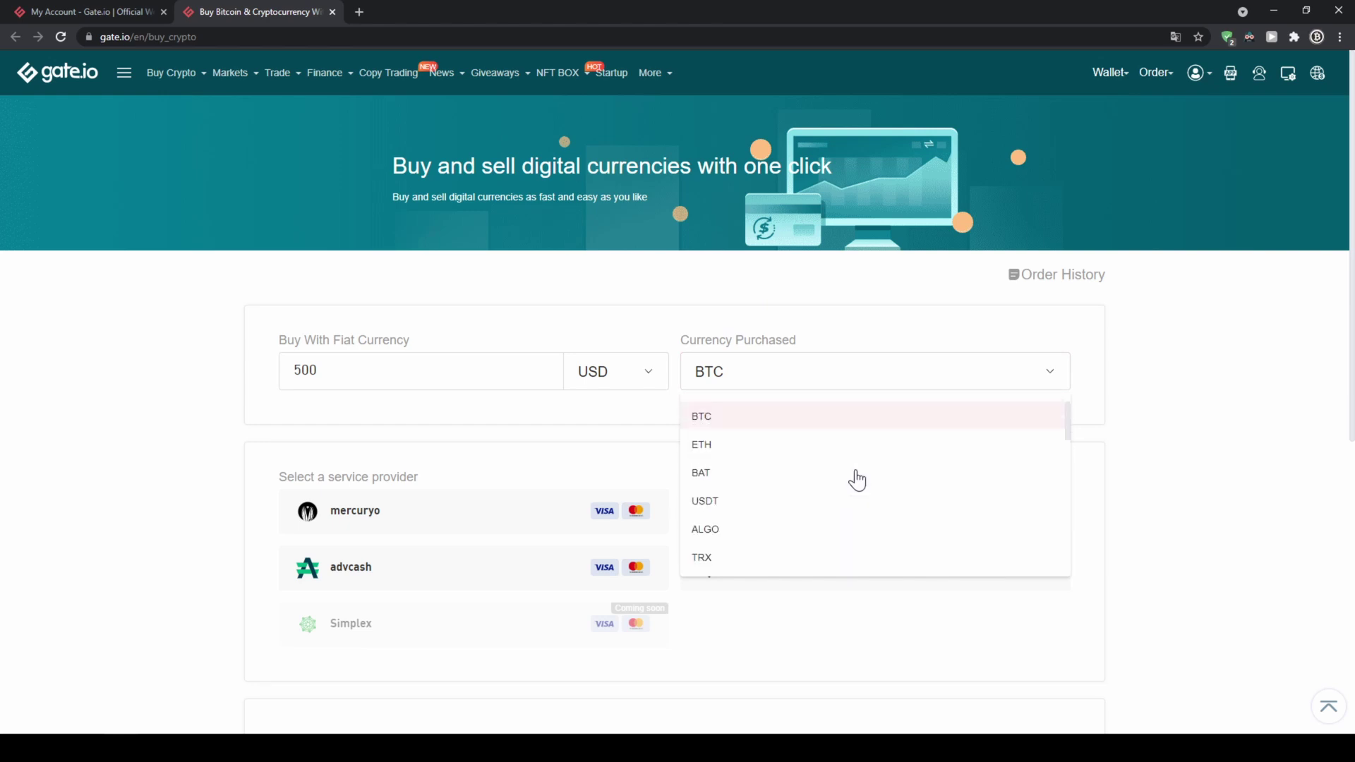
left_click(776, 500)
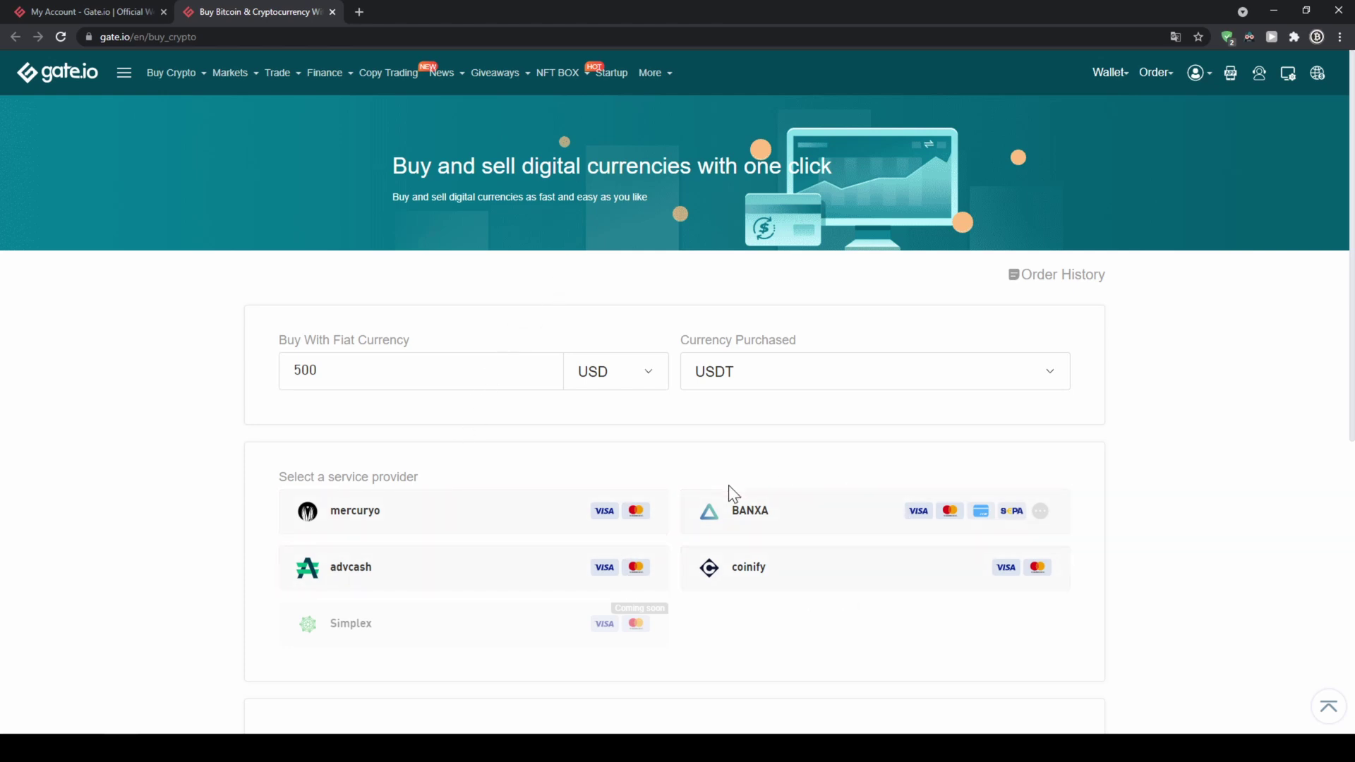
Select advcash as provider for 500 USD → 480.77 USDT and tick the disclaimer acceptance.
left_click(365, 575)
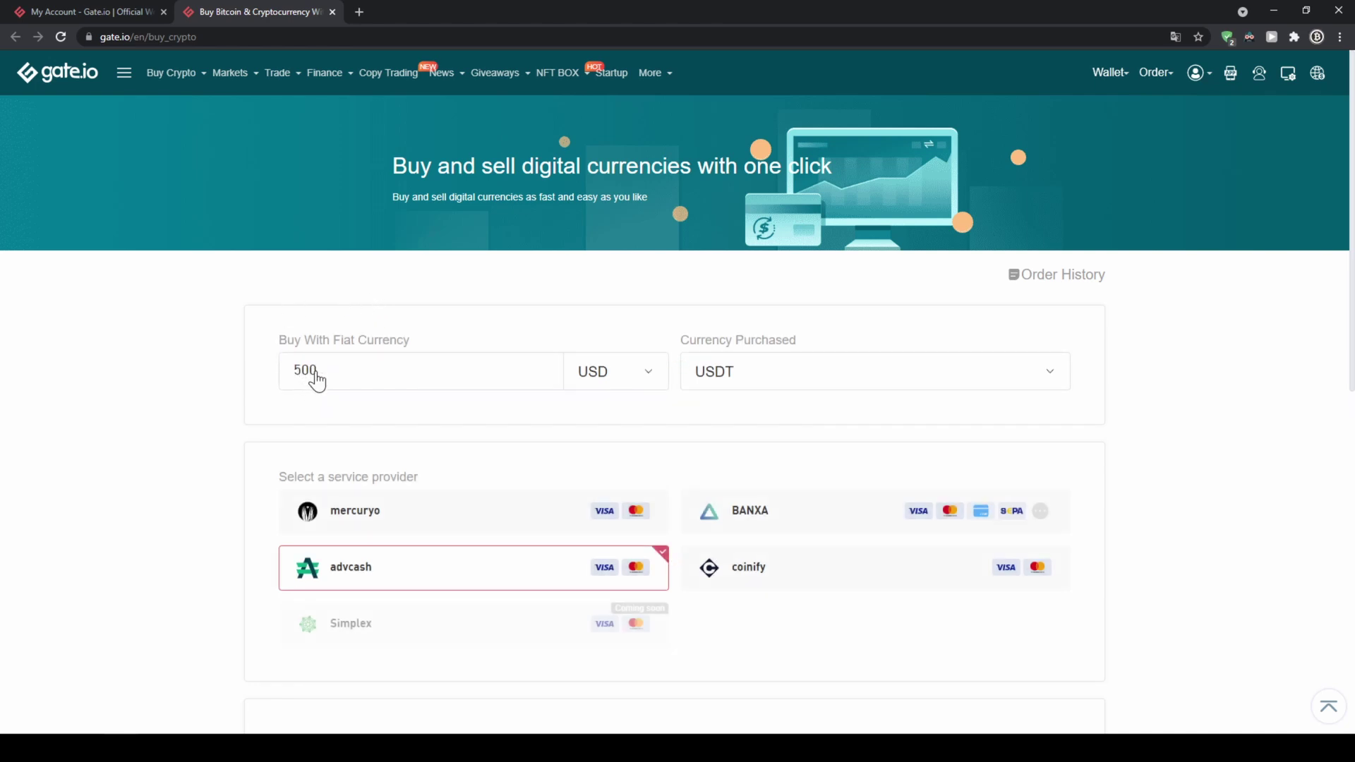
scroll(230, 372, "down", 3)
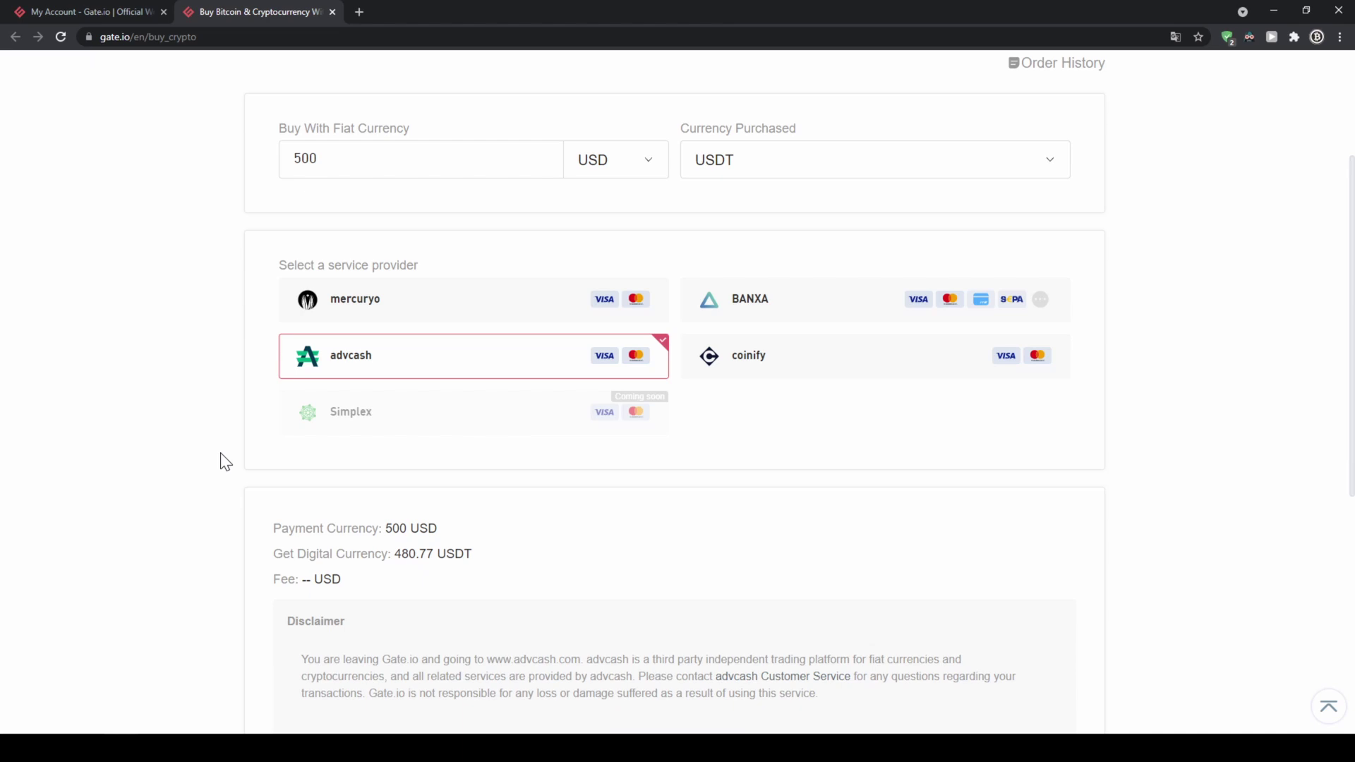
left_click_drag(394, 554, 474, 553)
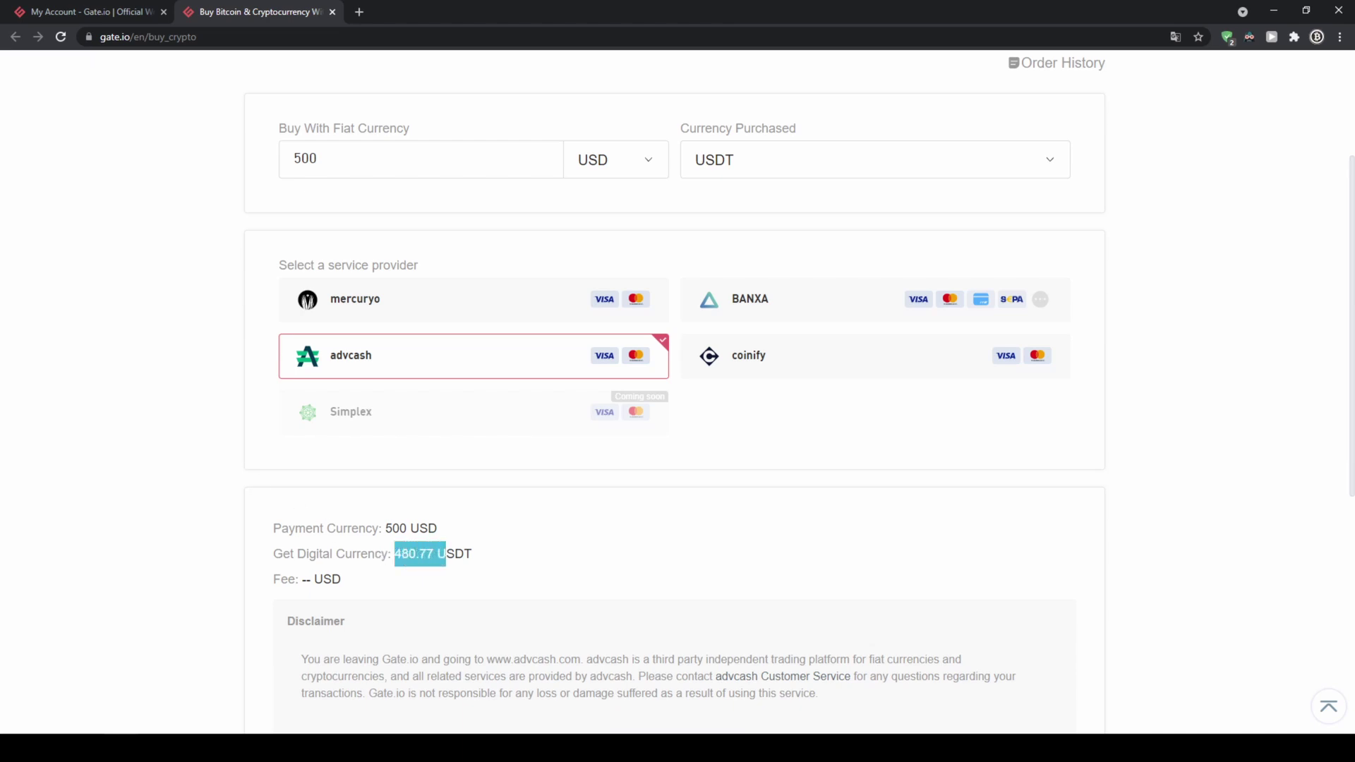
left_click(439, 554)
scroll(438, 554, "down", 1)
scroll(266, 445, "down", 2)
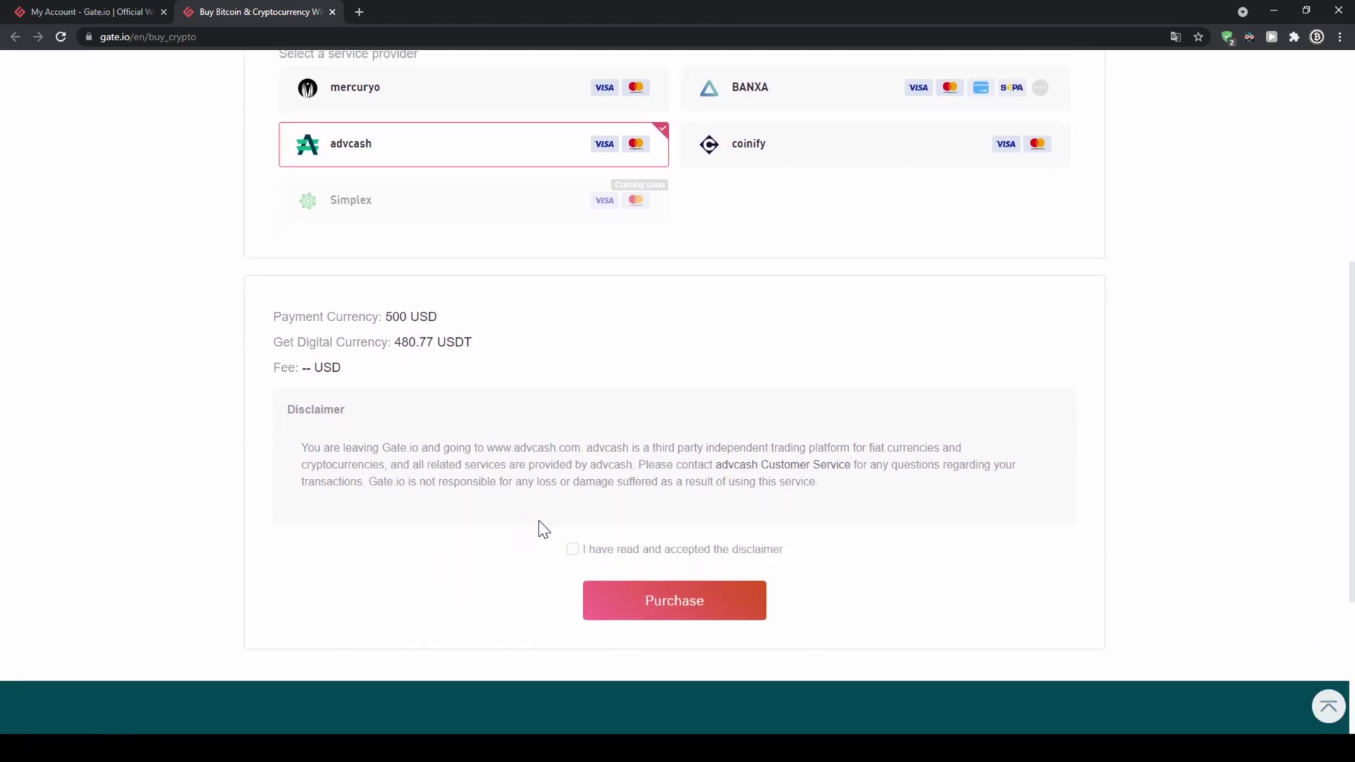
left_click(572, 549)
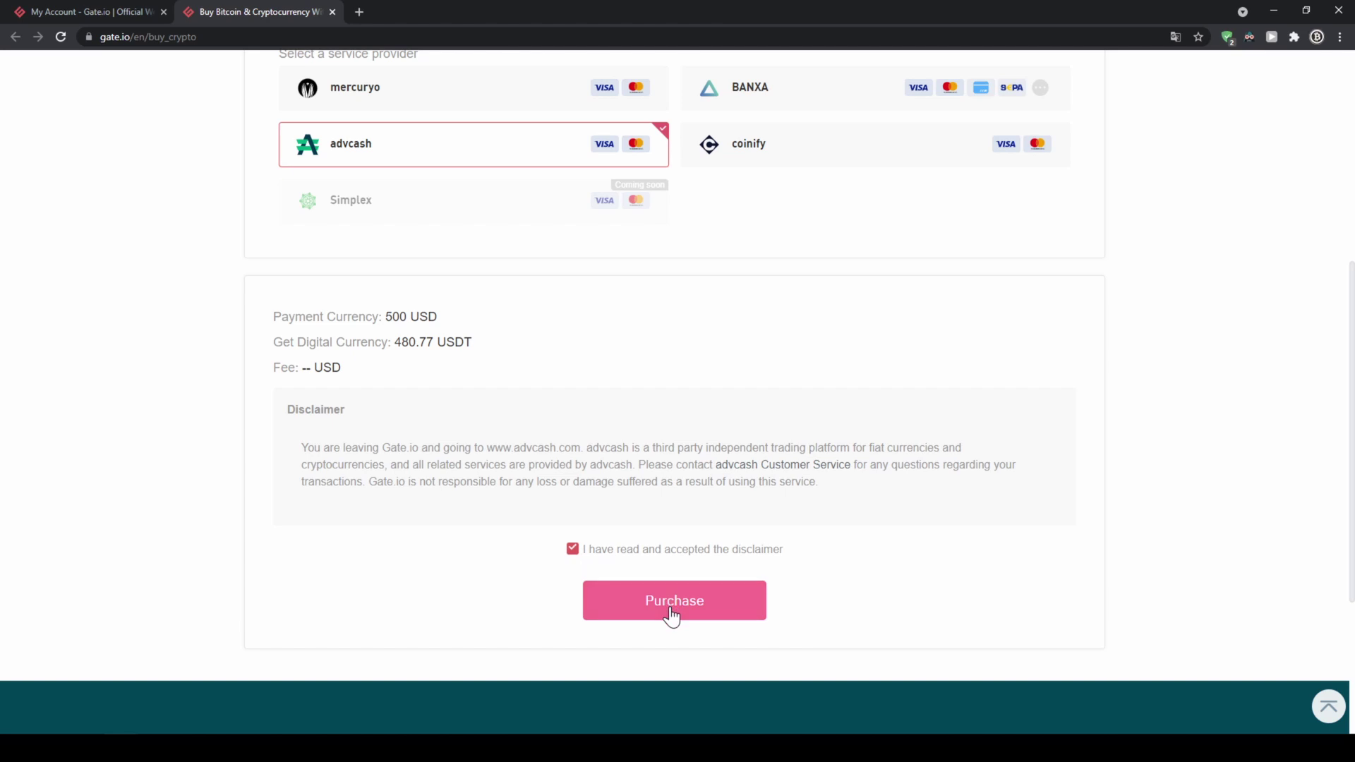
scroll(680, 605, "up", 5)
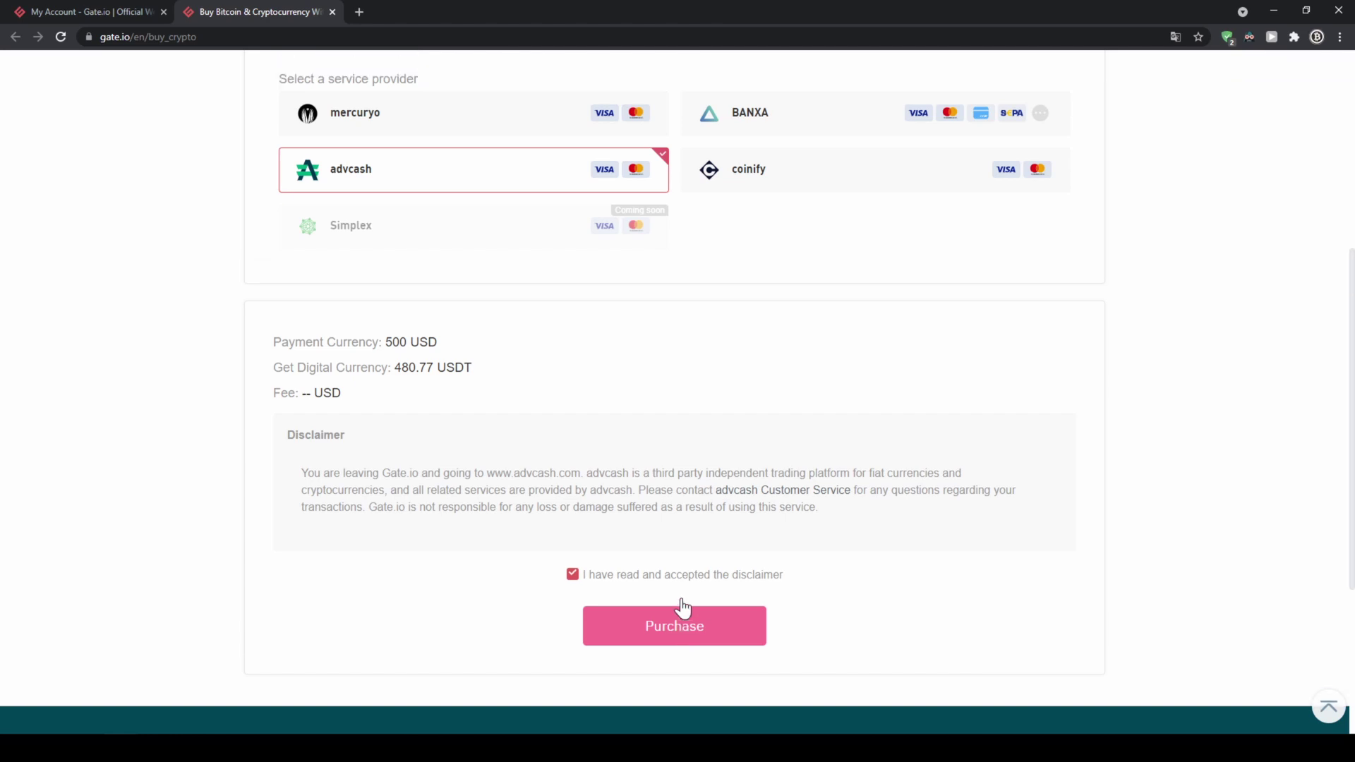
scroll(685, 607, "up", 1)
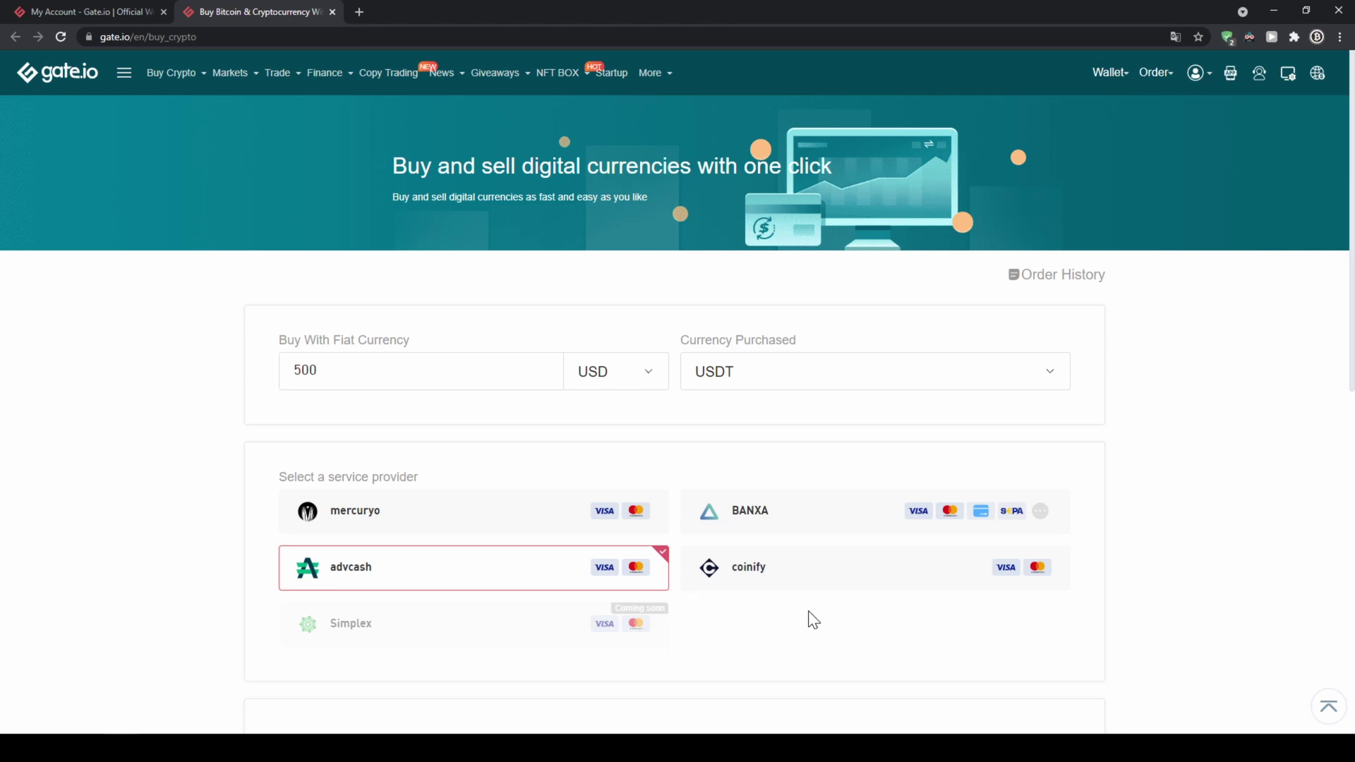
Open the Wallet Deposit page, keeping Tether USDT on the Tron/TRC20 chain.
mouse_move(1114, 76)
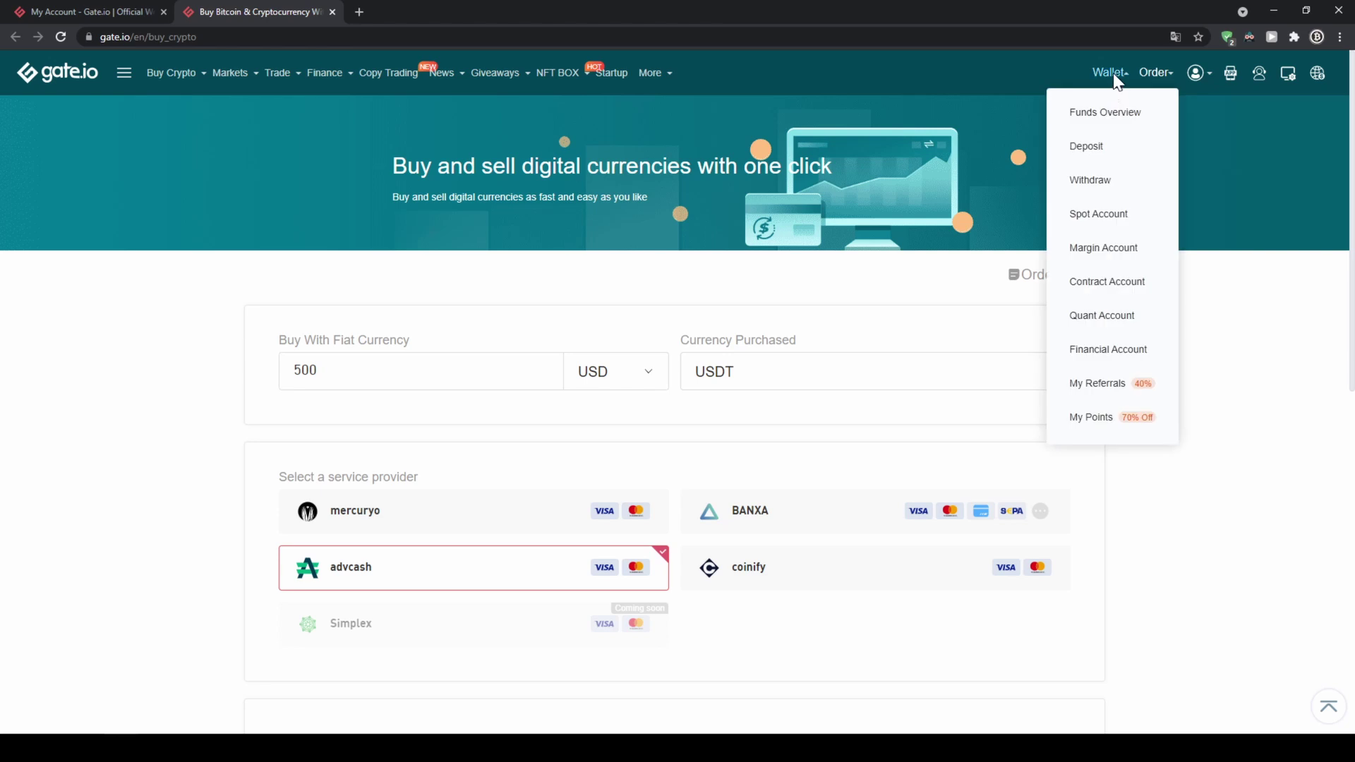
left_click(1099, 161)
left_click(378, 226)
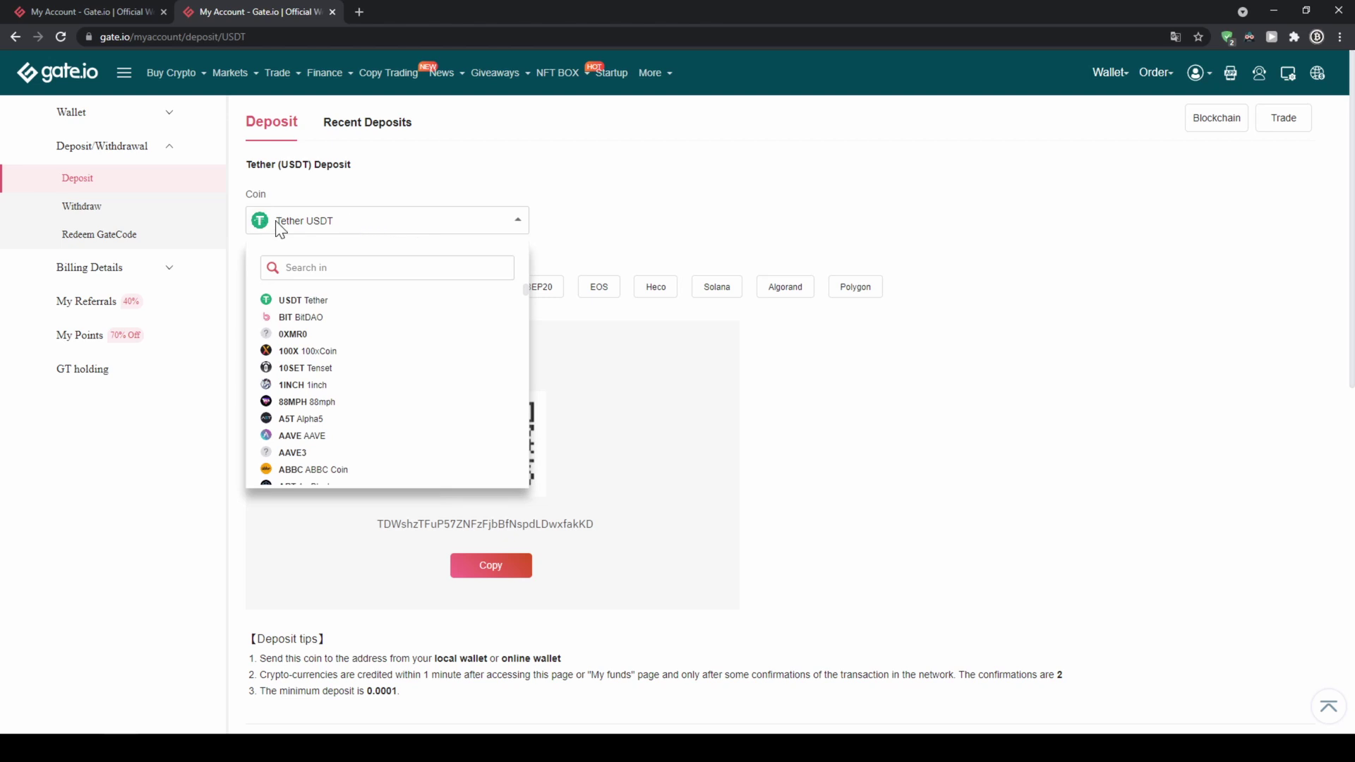
left_click(596, 226)
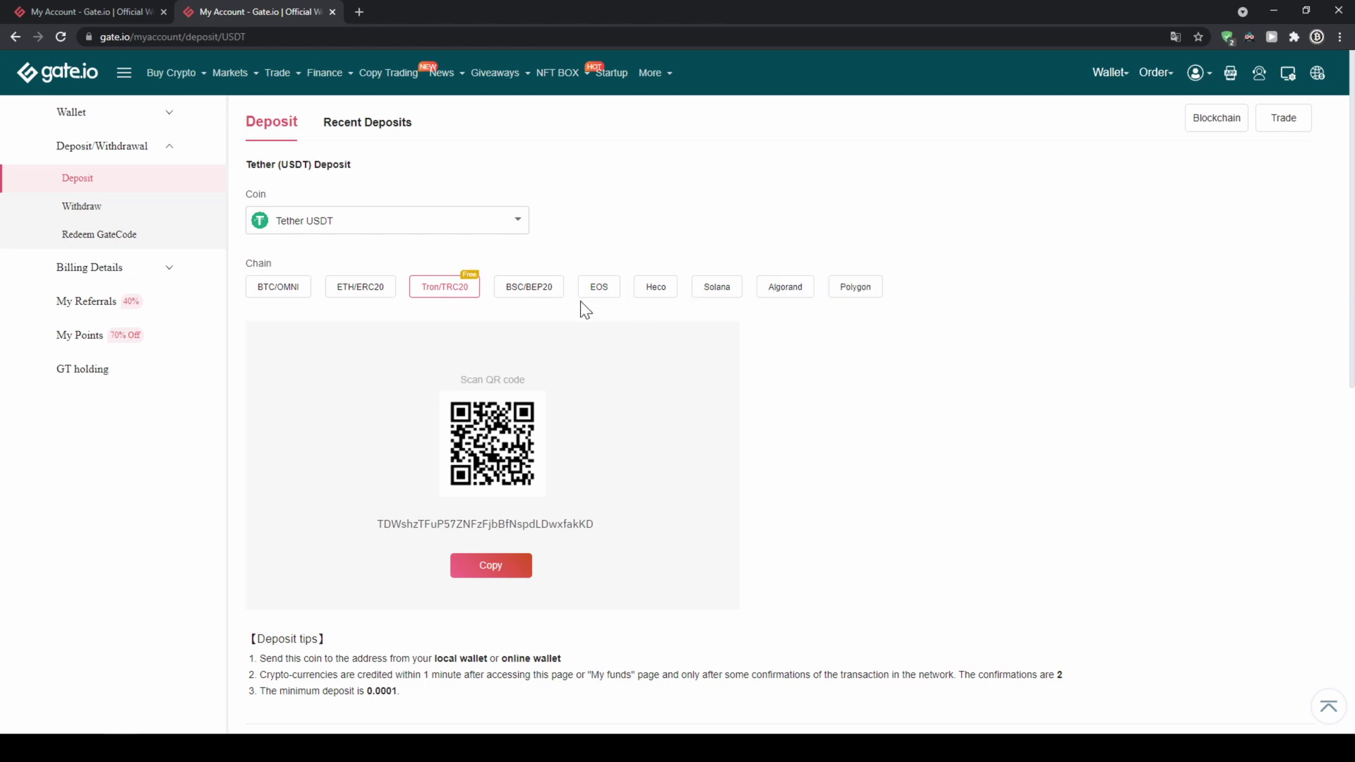
Switch the deposit coin to Bitcoin by searching 'bitcoi' in the coin list.
left_click(513, 229)
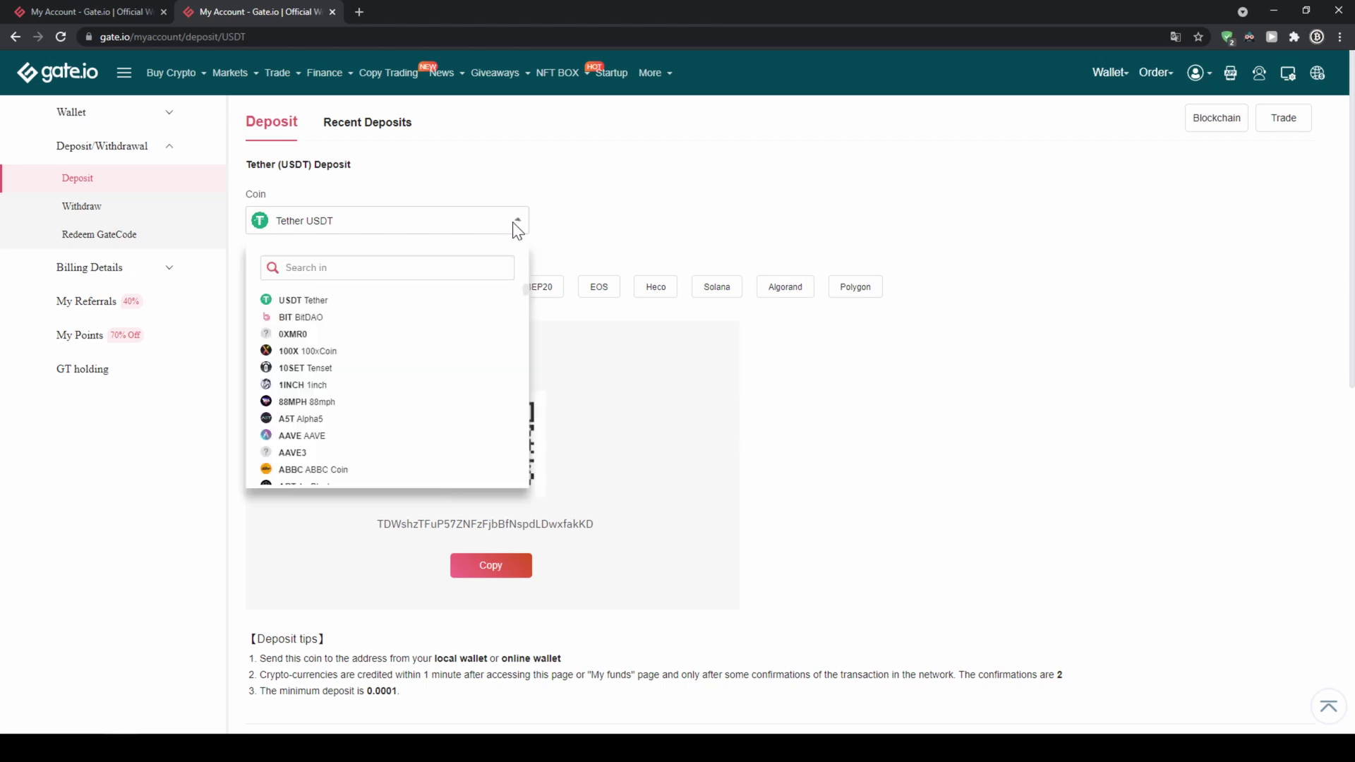
scroll(438, 328, "down", 8)
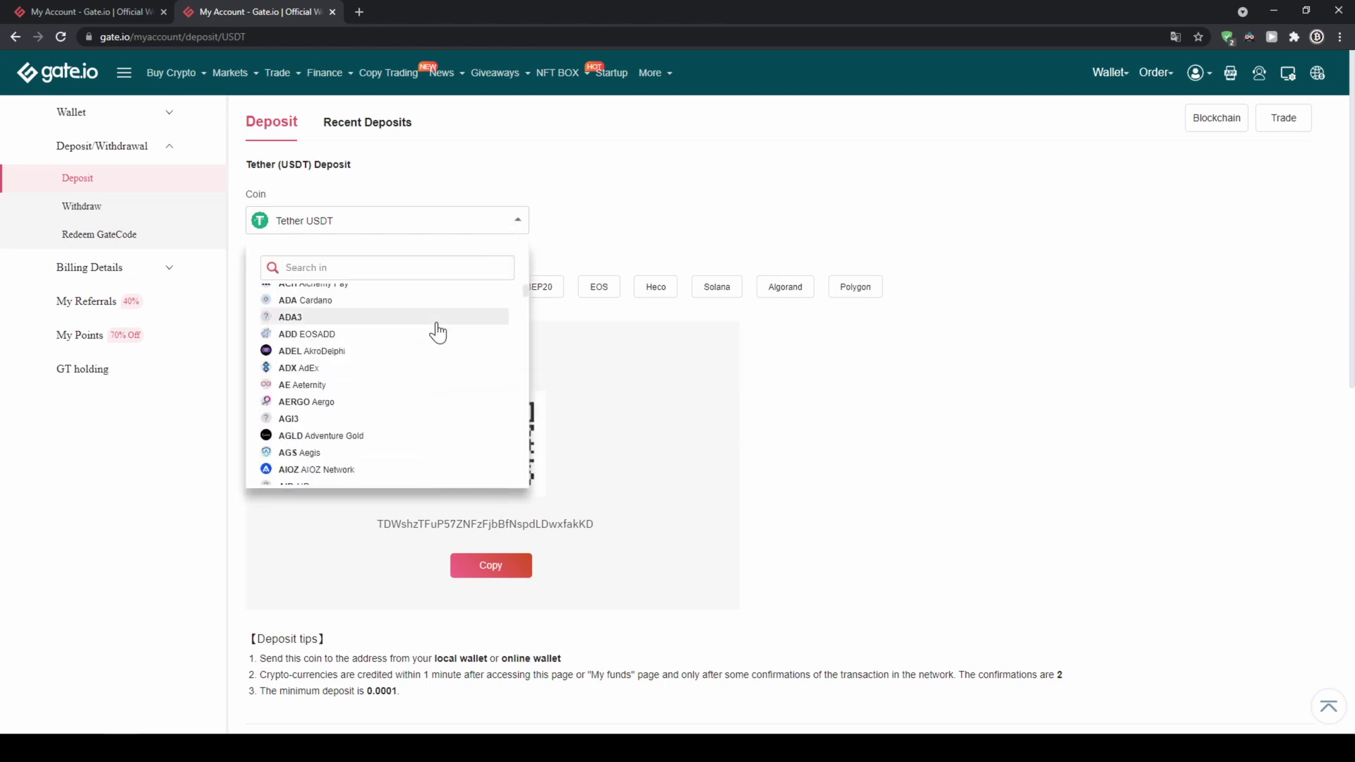
scroll(436, 334, "down", 15)
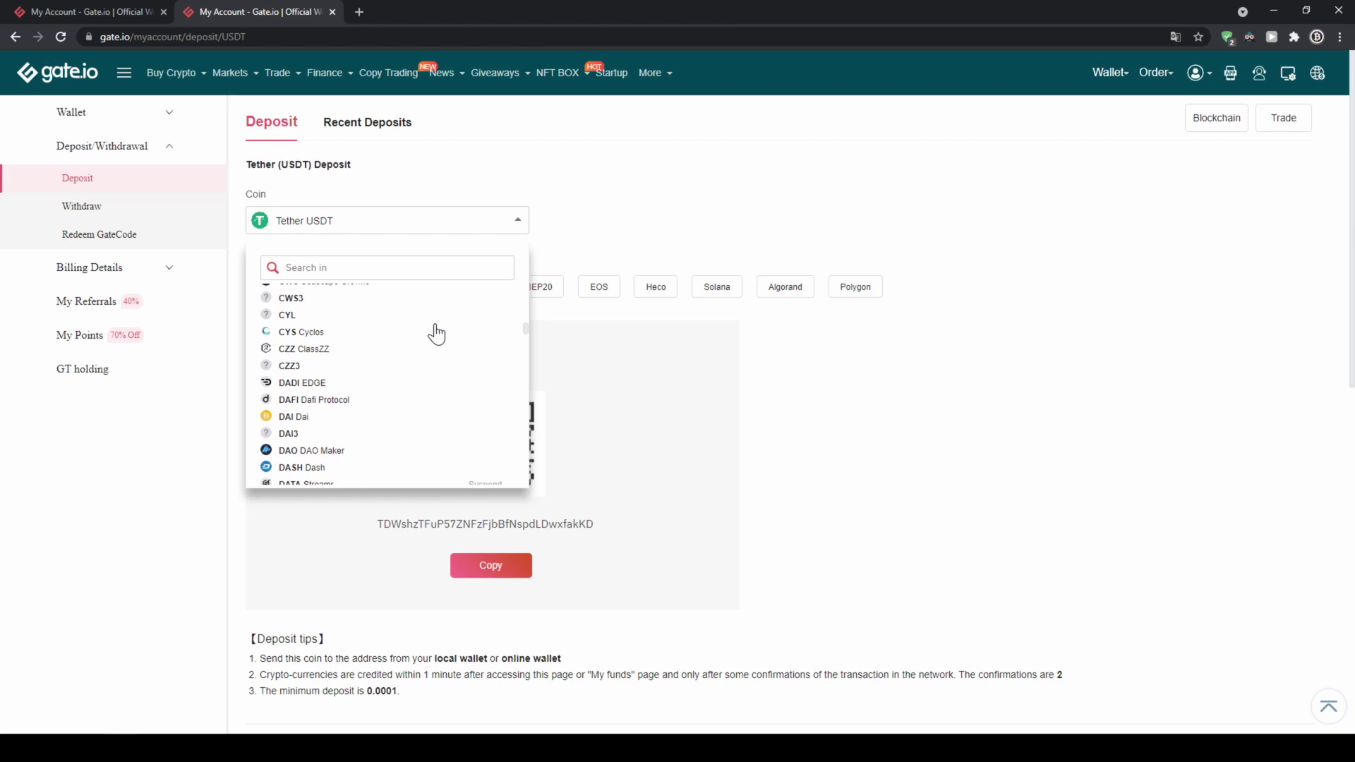
scroll(436, 335, "down", 15)
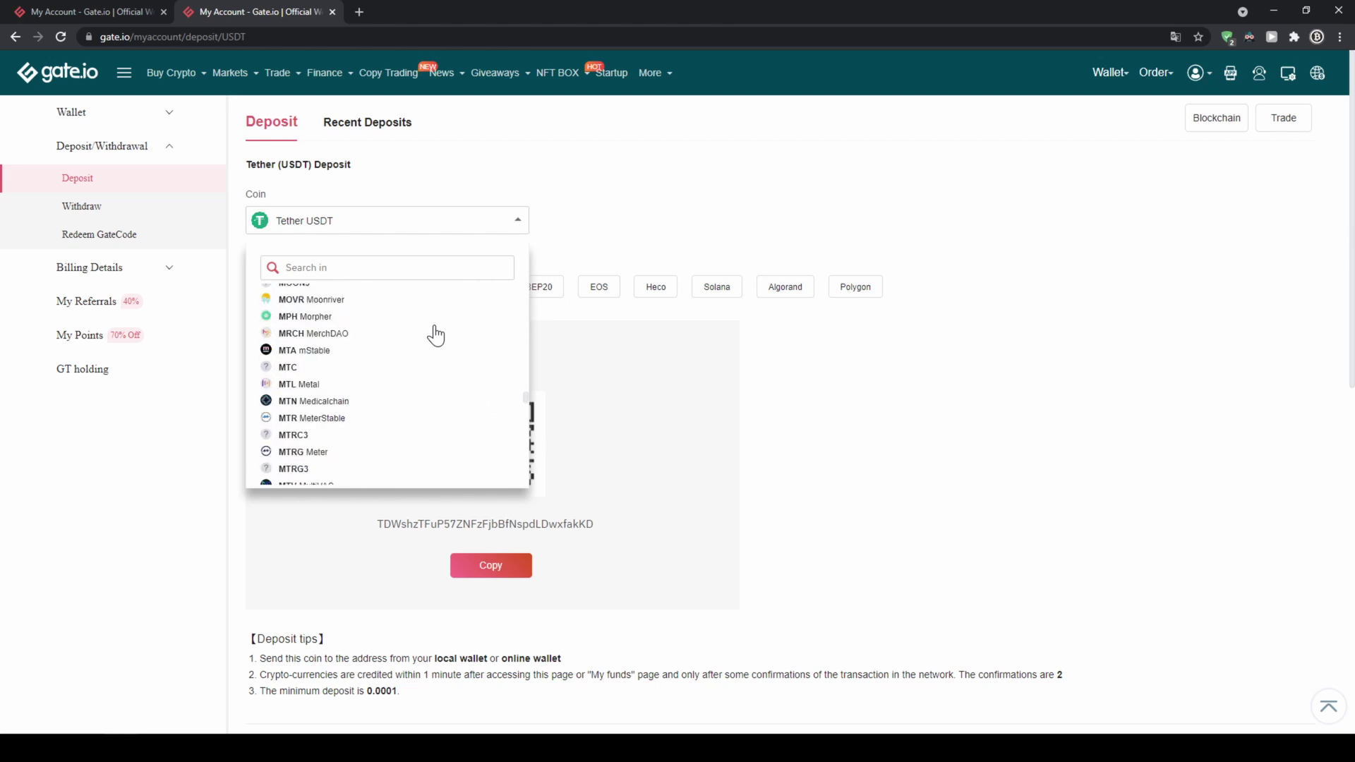
scroll(436, 335, "down", 10)
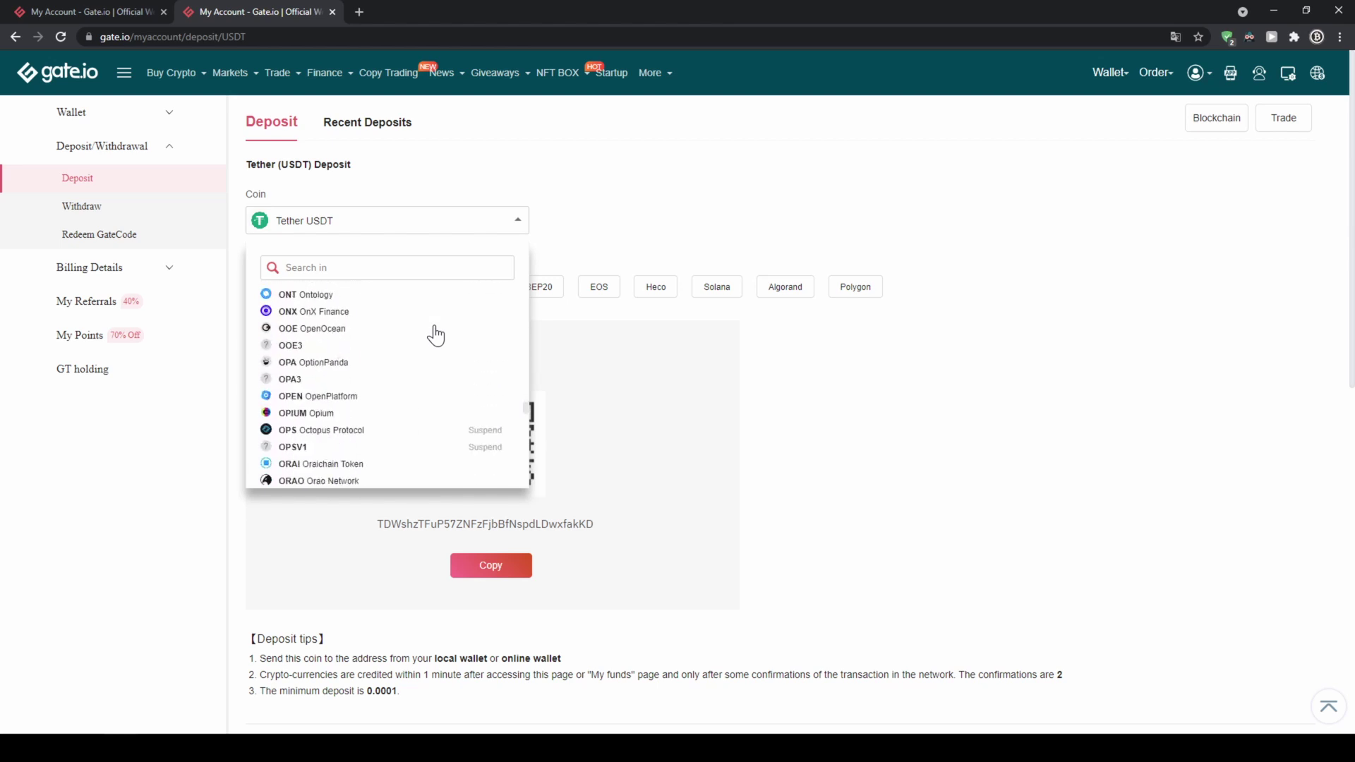
scroll(436, 335, "up", 15)
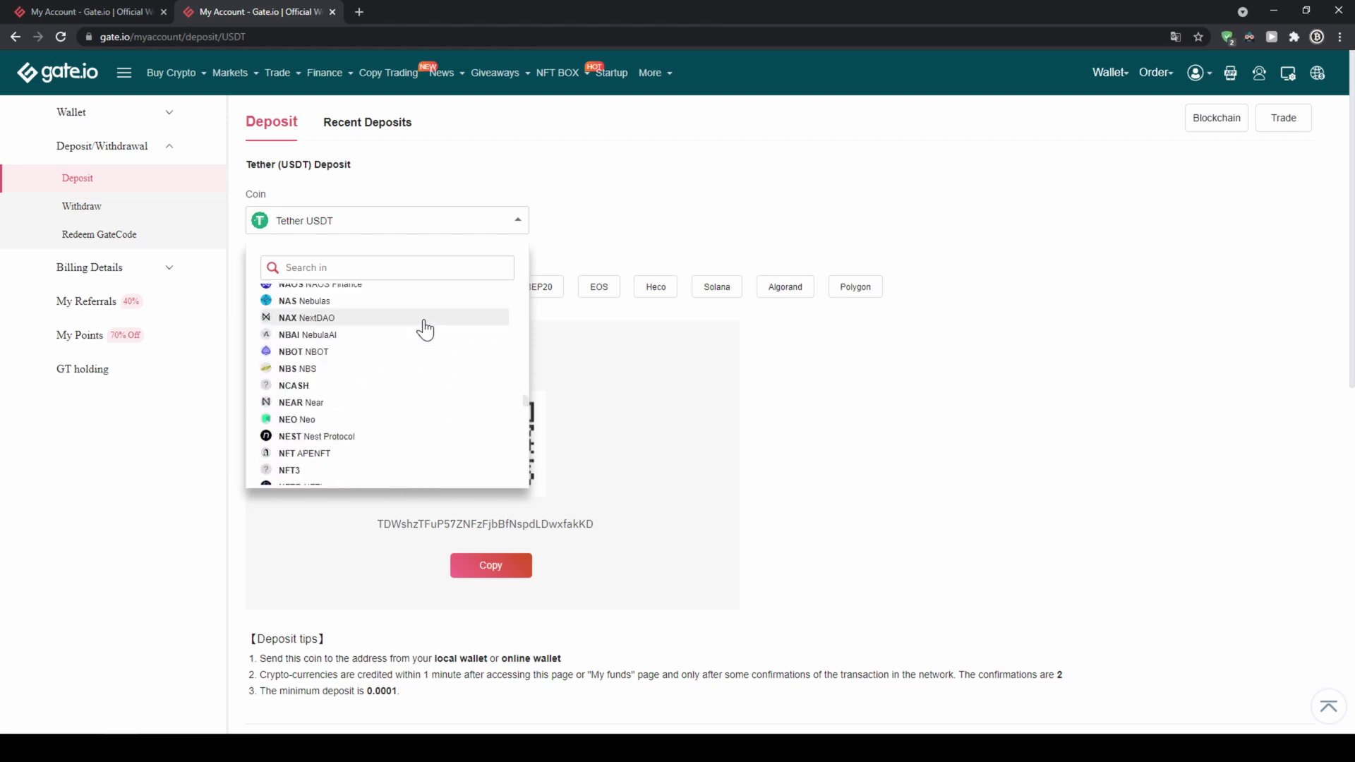
left_click(317, 267)
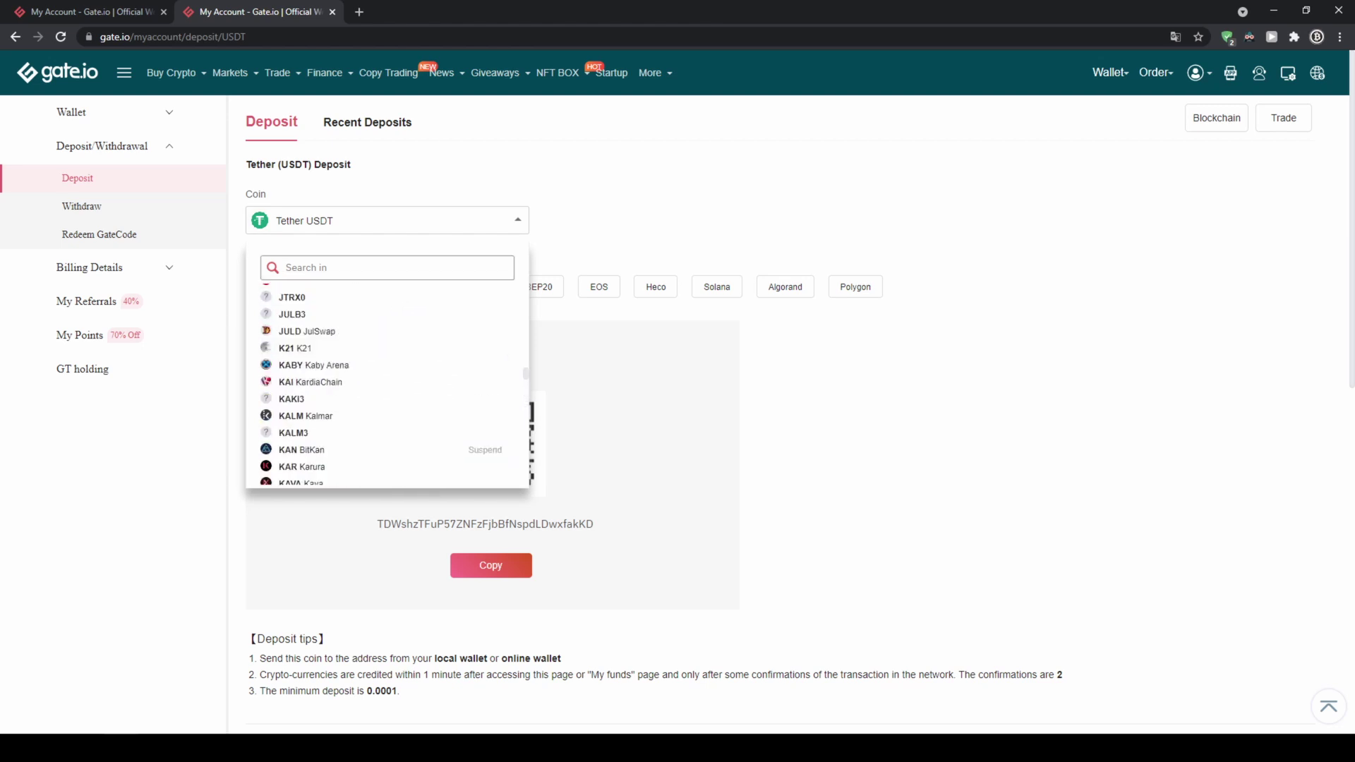
type("bitcoi")
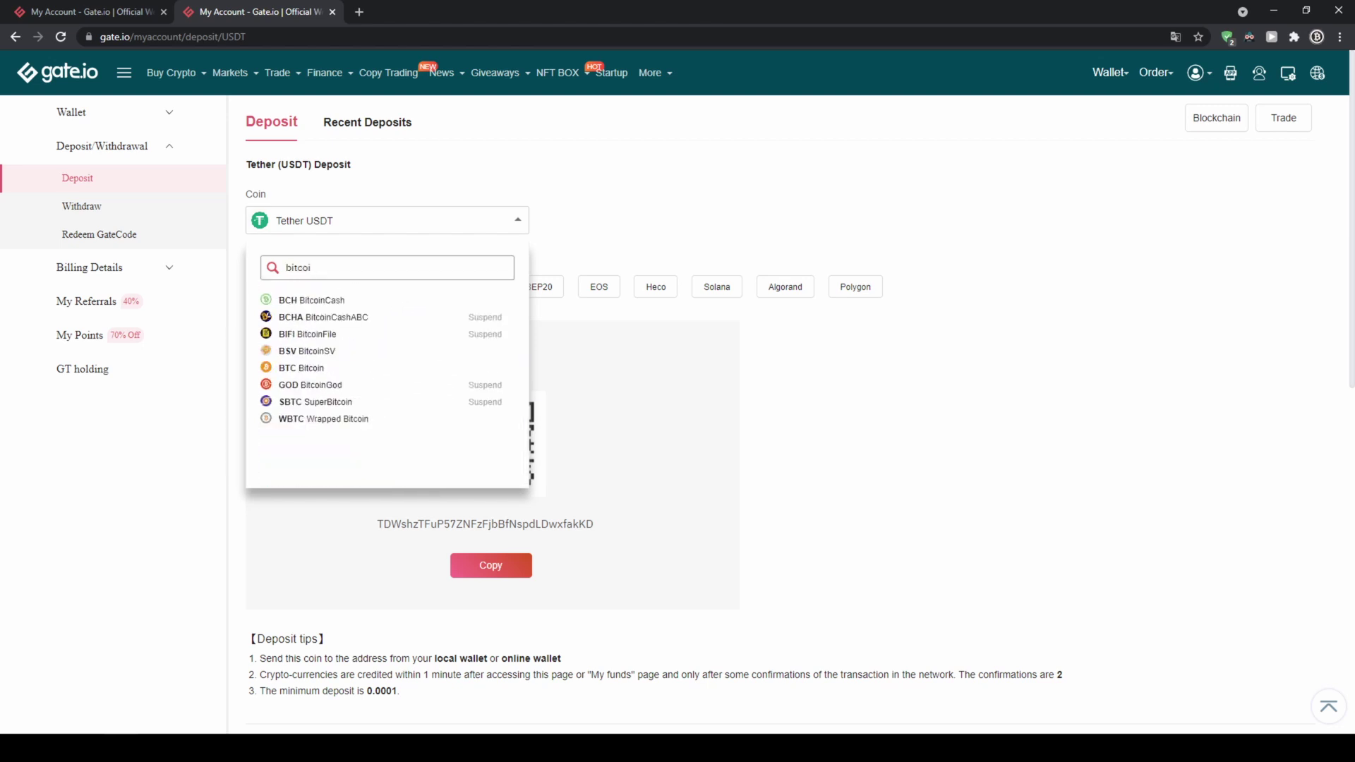
left_click(342, 371)
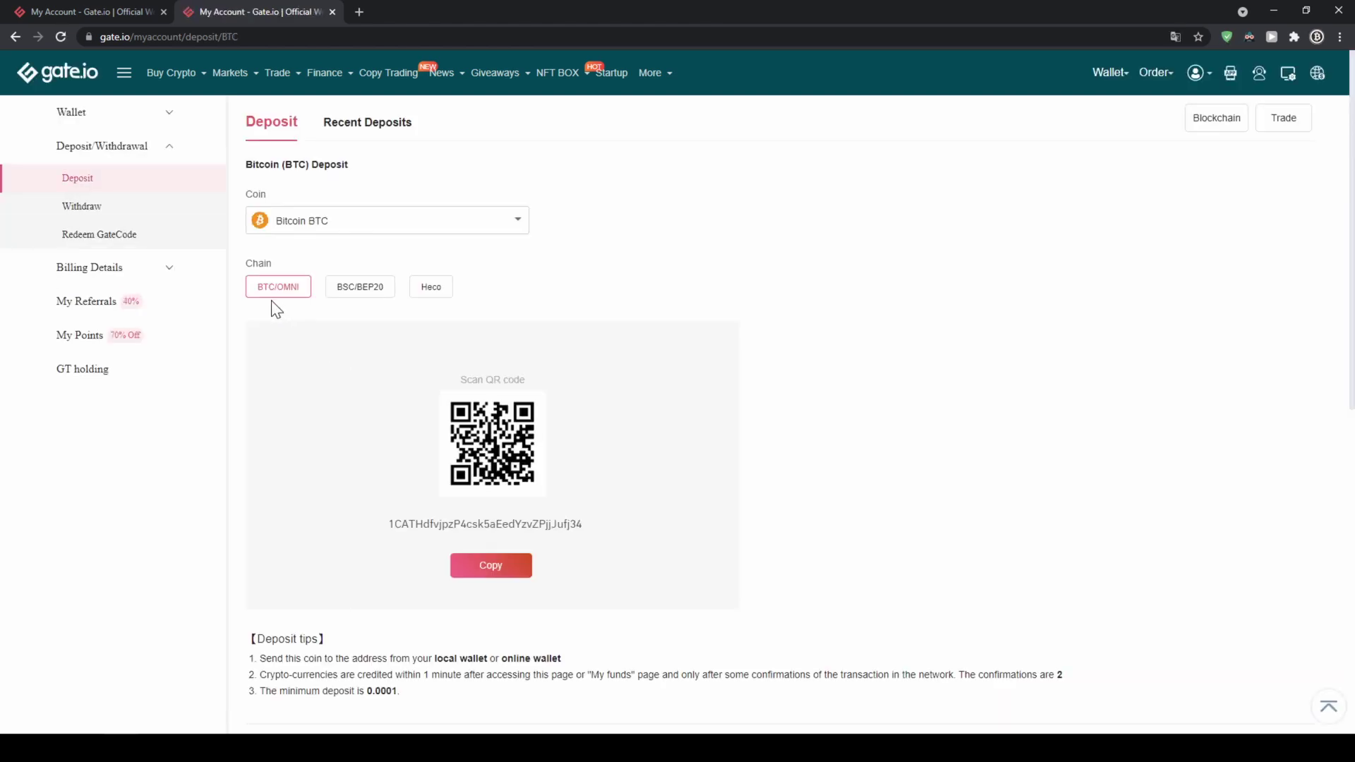
Copy the BTC/OMNI deposit address to the clipboard.
left_click_drag(389, 523, 583, 524)
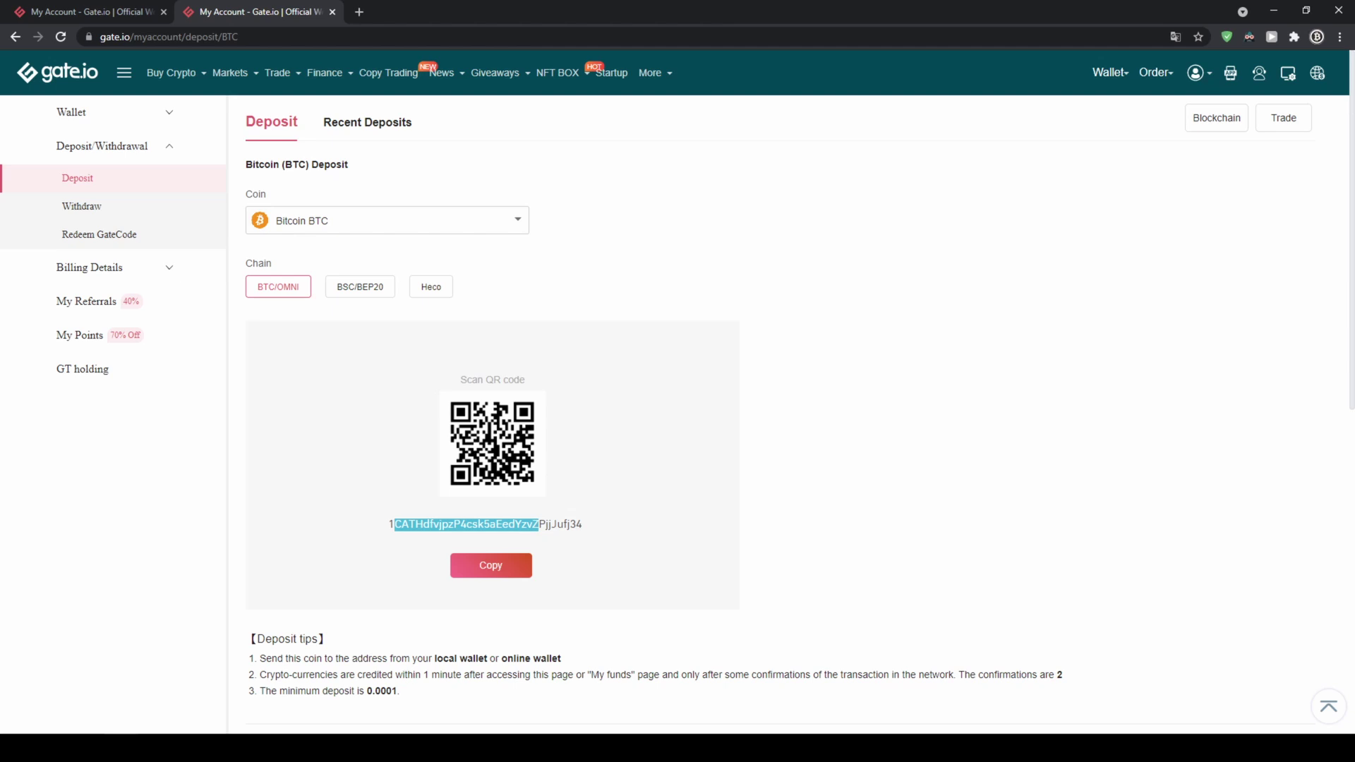
left_click(564, 523)
left_click(506, 564)
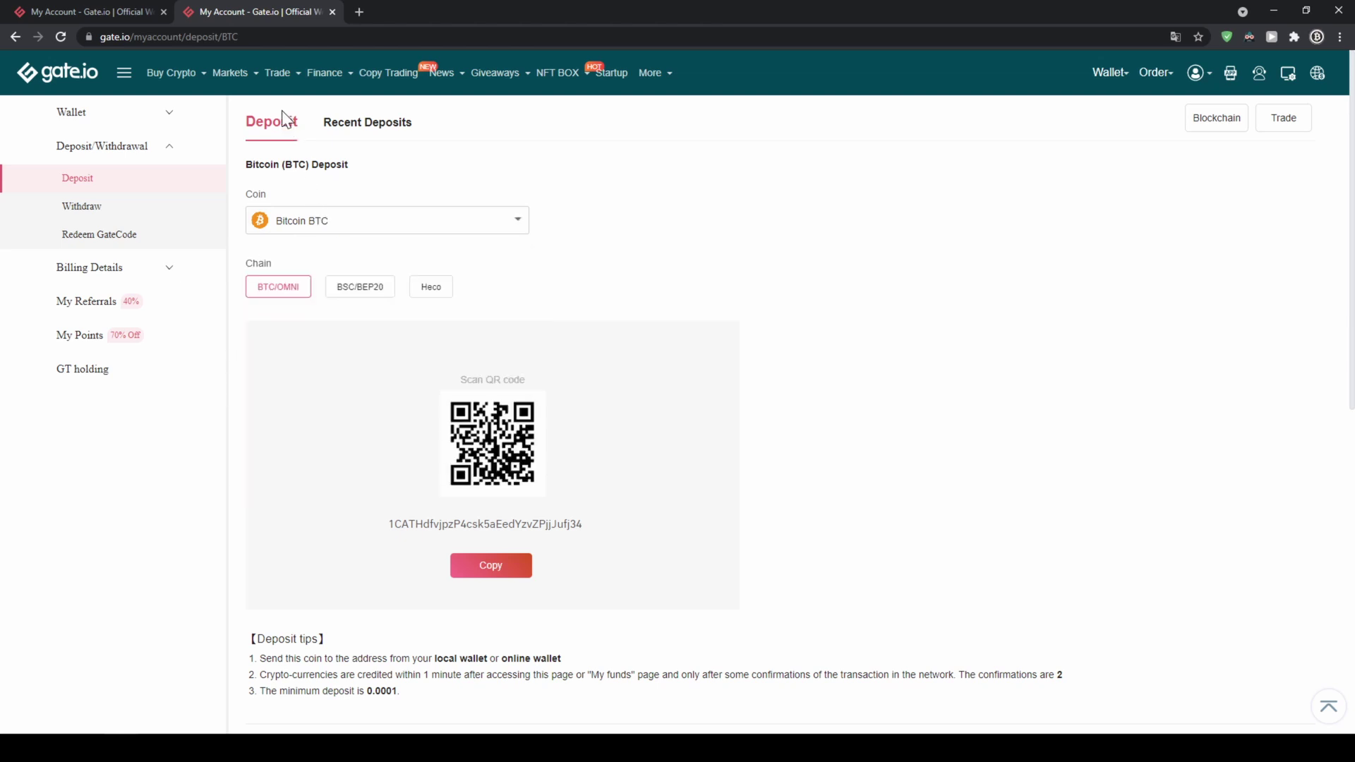
Open the standard BTC/USDT spot trading page.
mouse_move(277, 83)
mouse_move(186, 147)
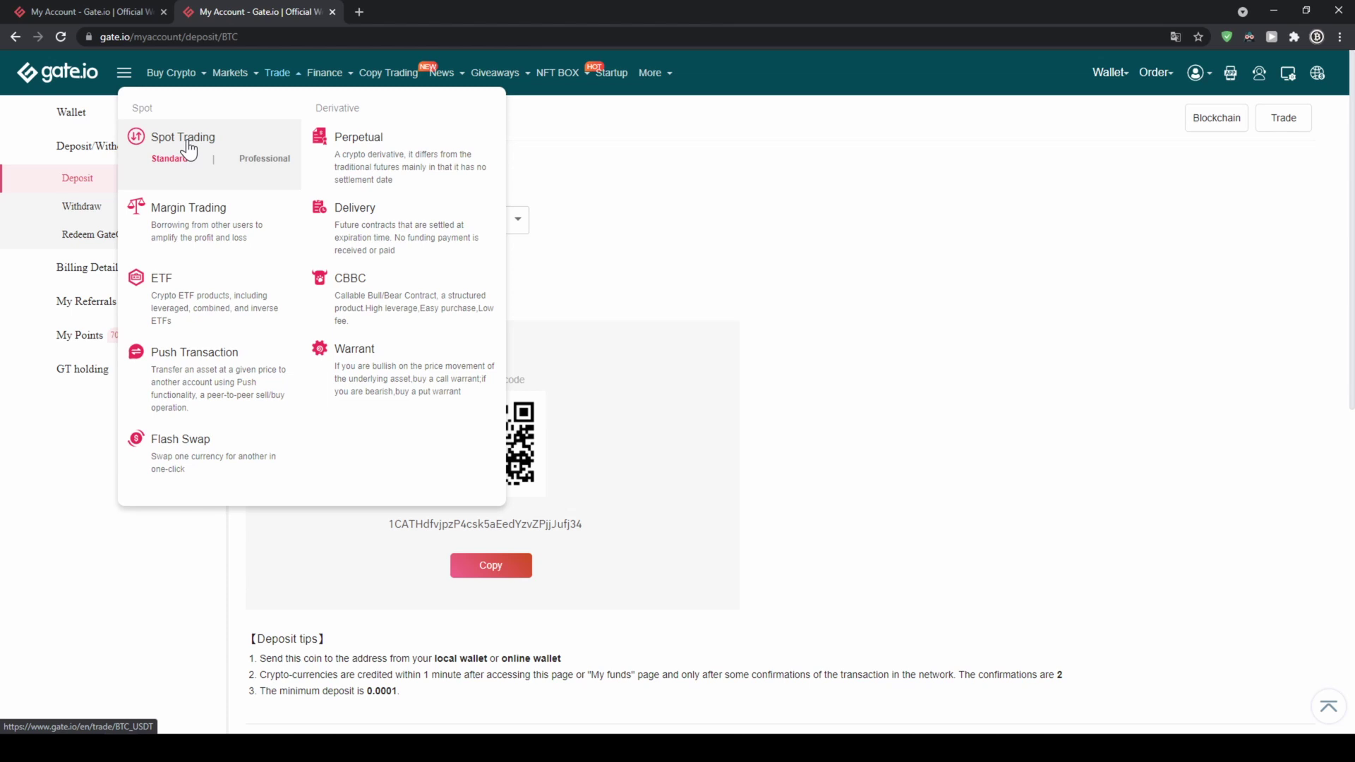
left_click(169, 161)
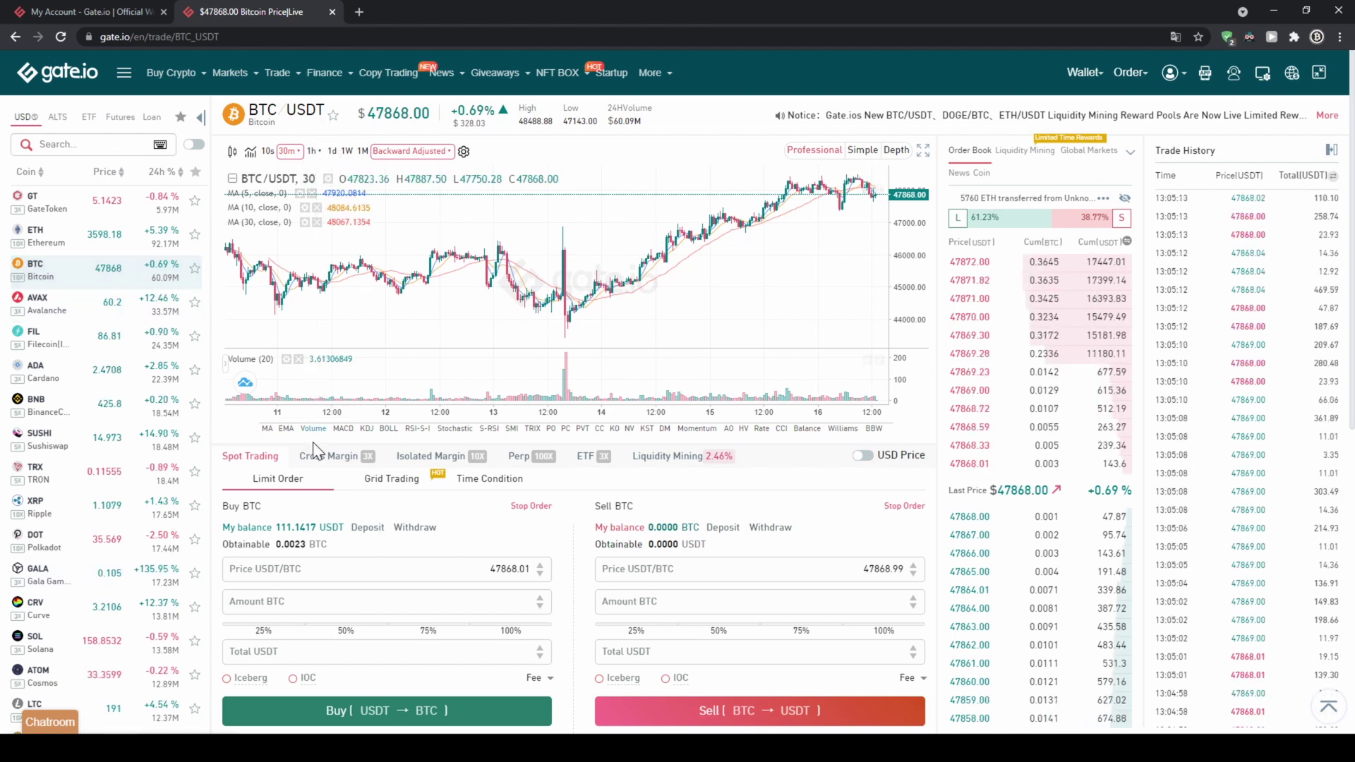
Set the BTC buy slider to 100%, change Total to 100 USDT, and show fee details.
left_click(258, 624)
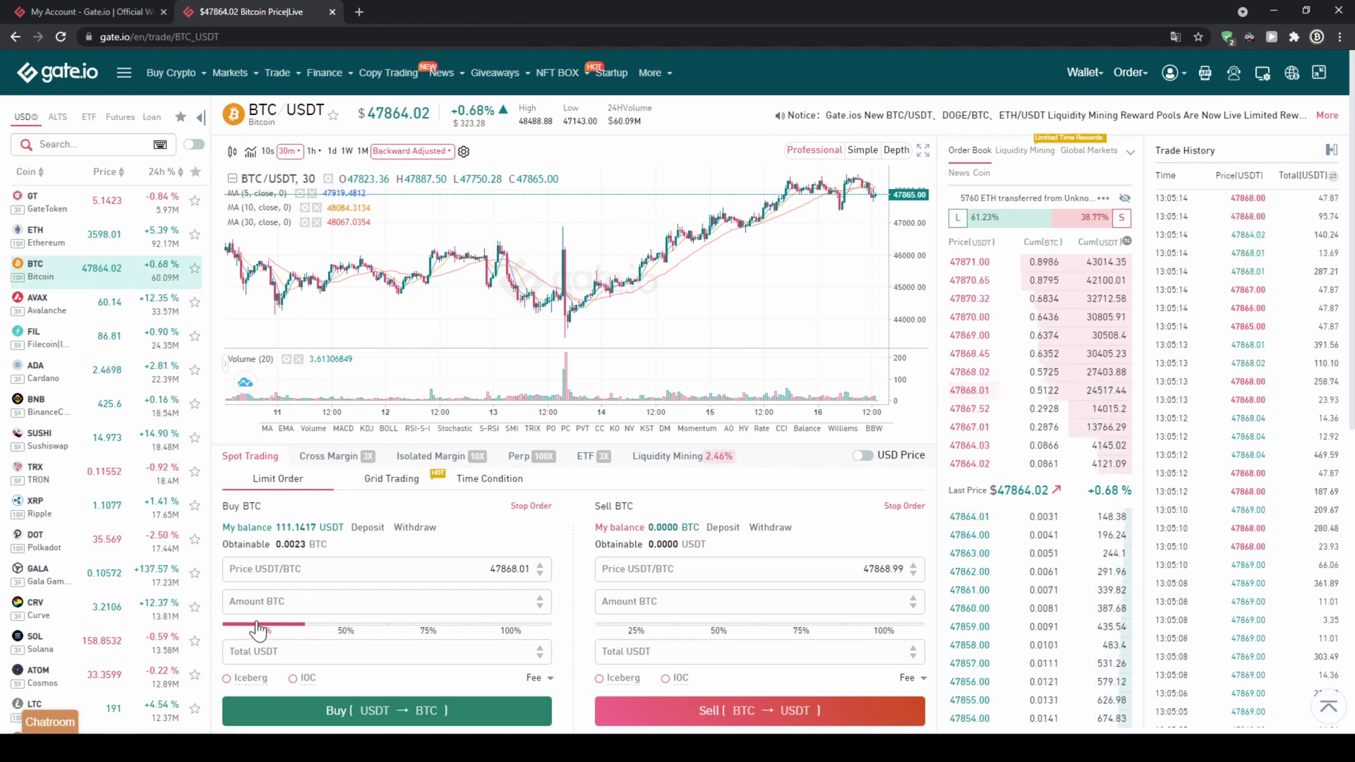
left_click(350, 627)
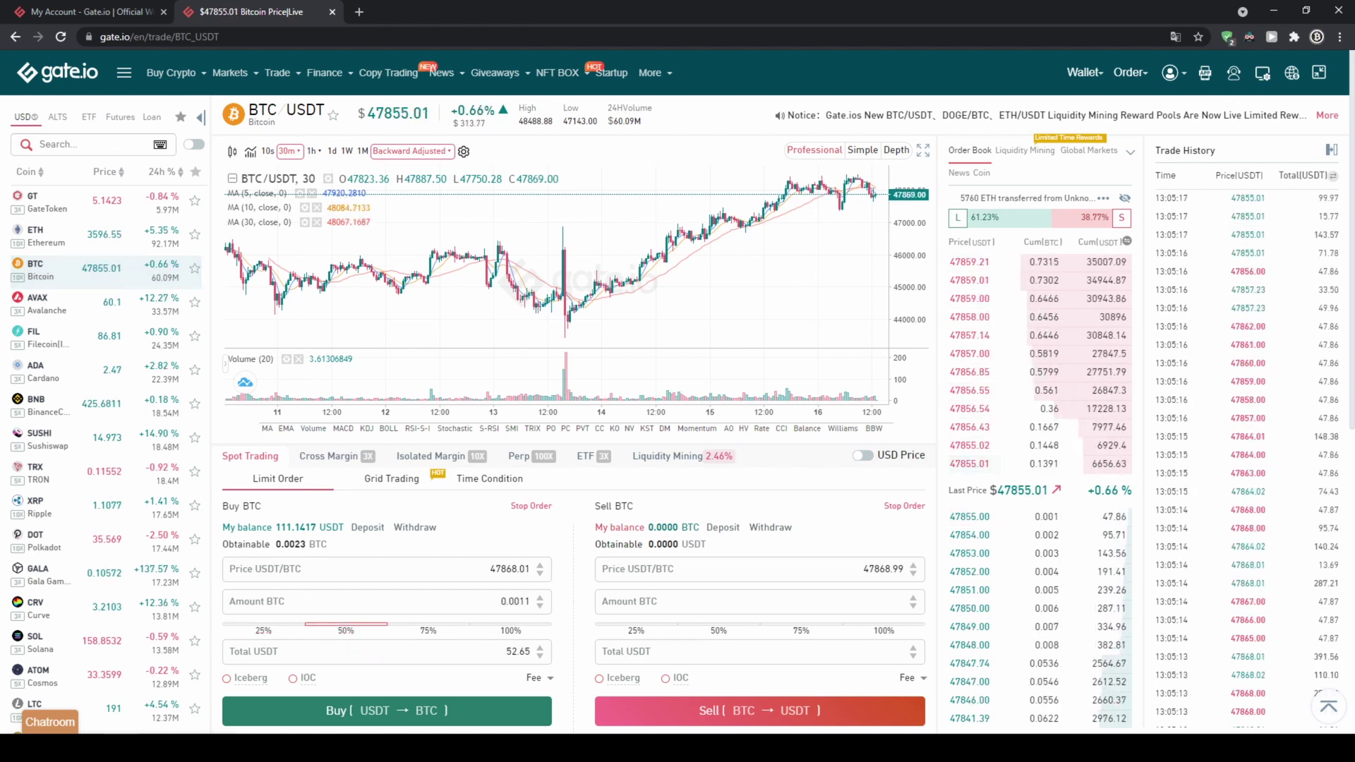
left_click(488, 635)
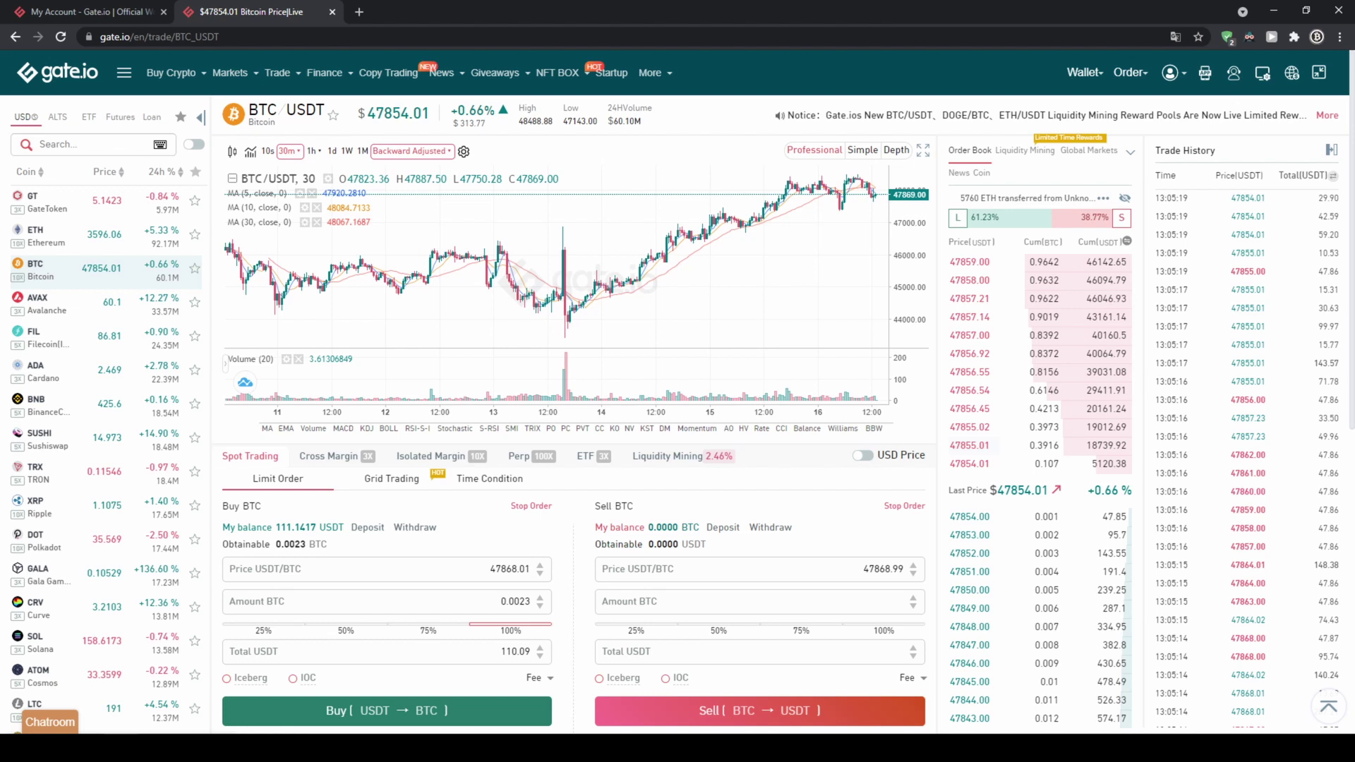
left_click_drag(501, 651, 531, 651)
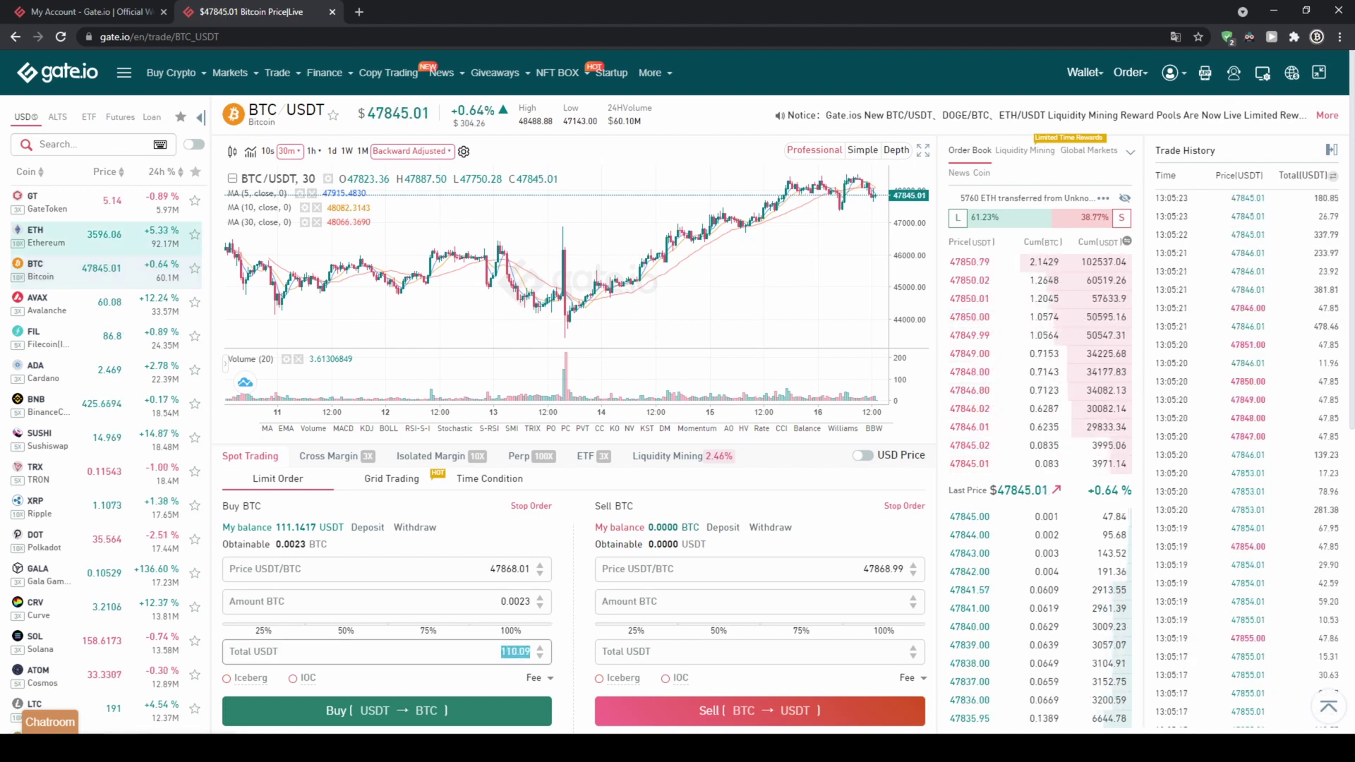
type("100")
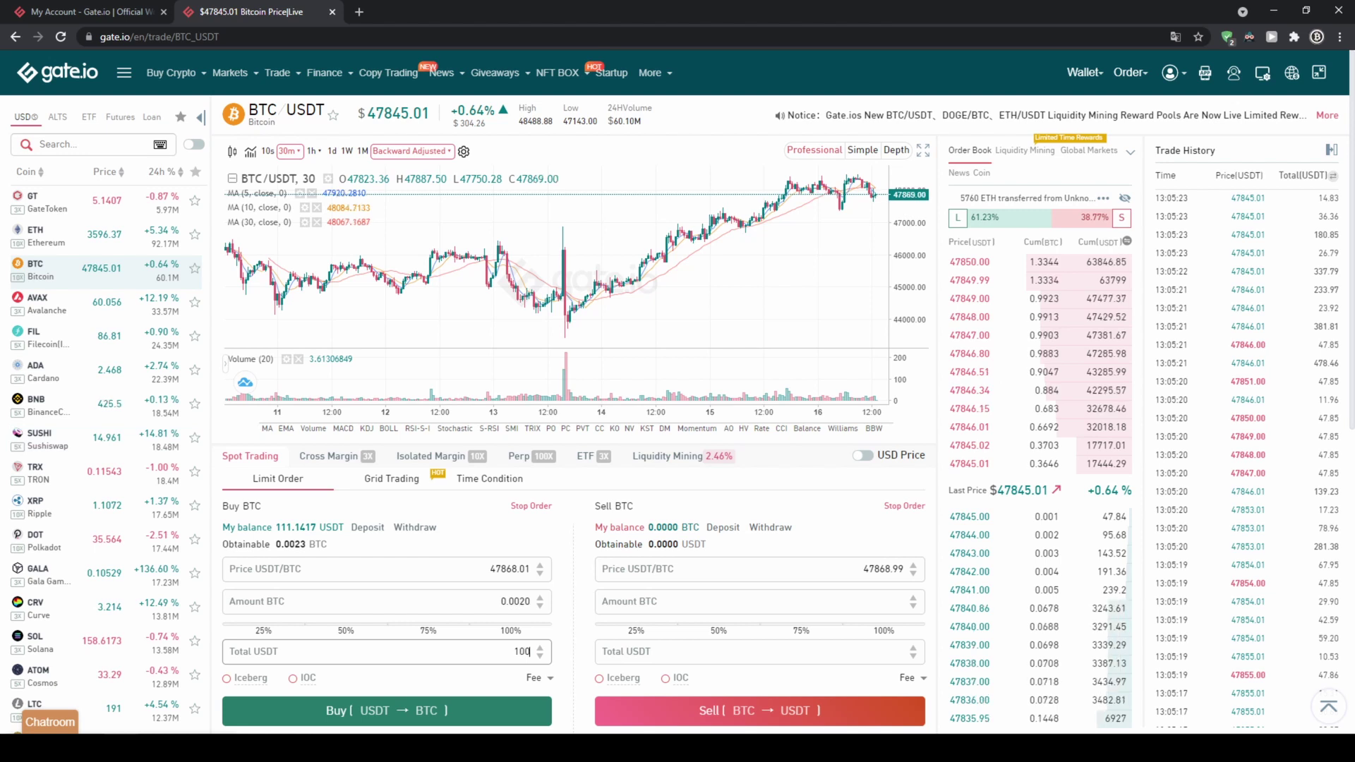
left_click(548, 679)
scroll(548, 685, "down", 1)
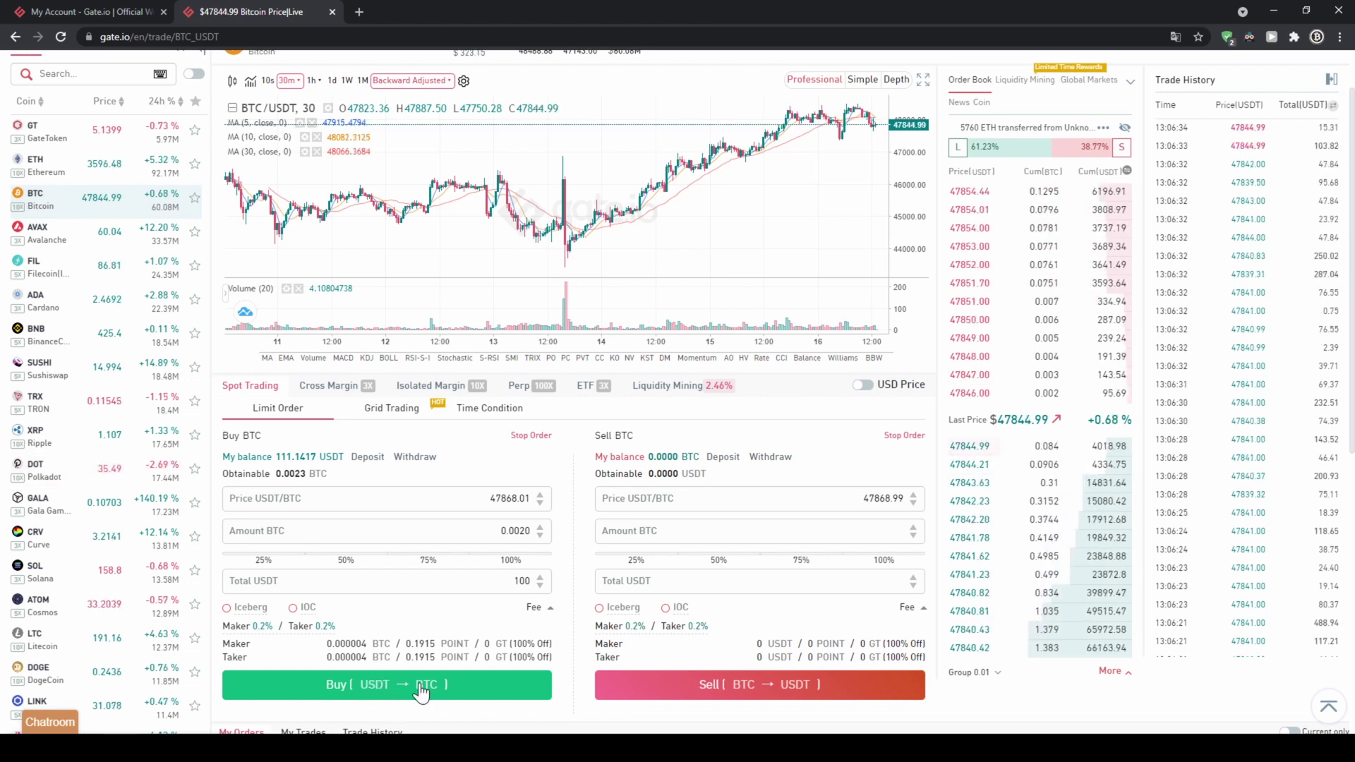
After a stop on ALGO/USDT, search 'fanto' and open the FTM_USDT market.
scroll(282, 465, "up", 1)
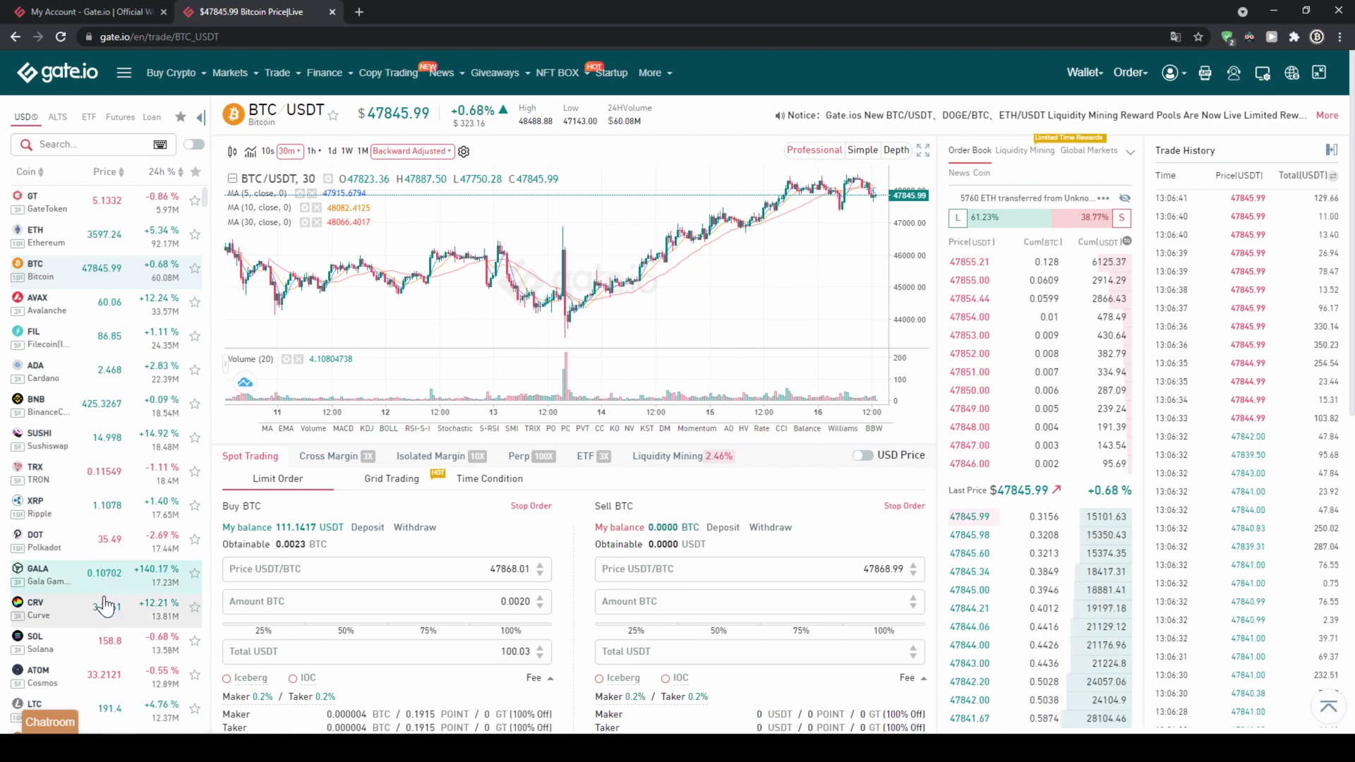
scroll(99, 376, "down", 10)
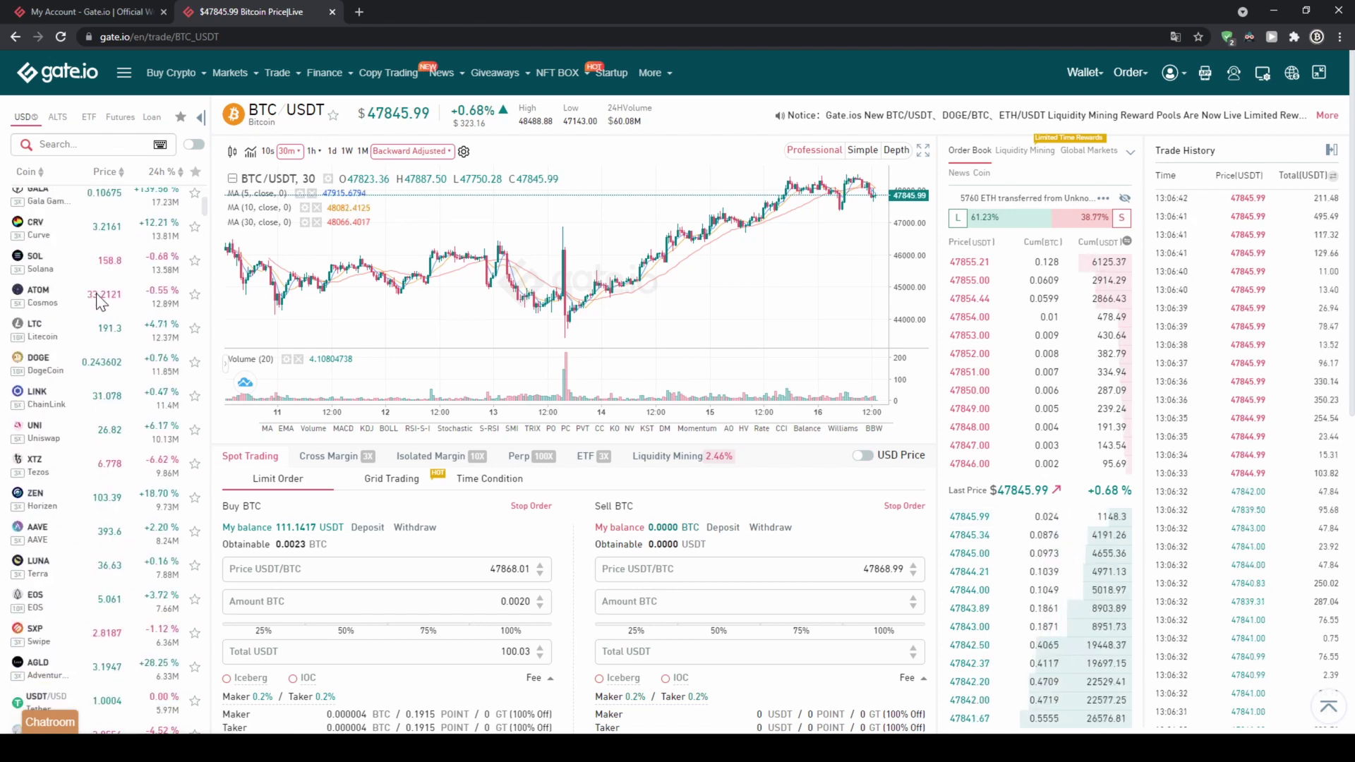
scroll(95, 346, "down", 5)
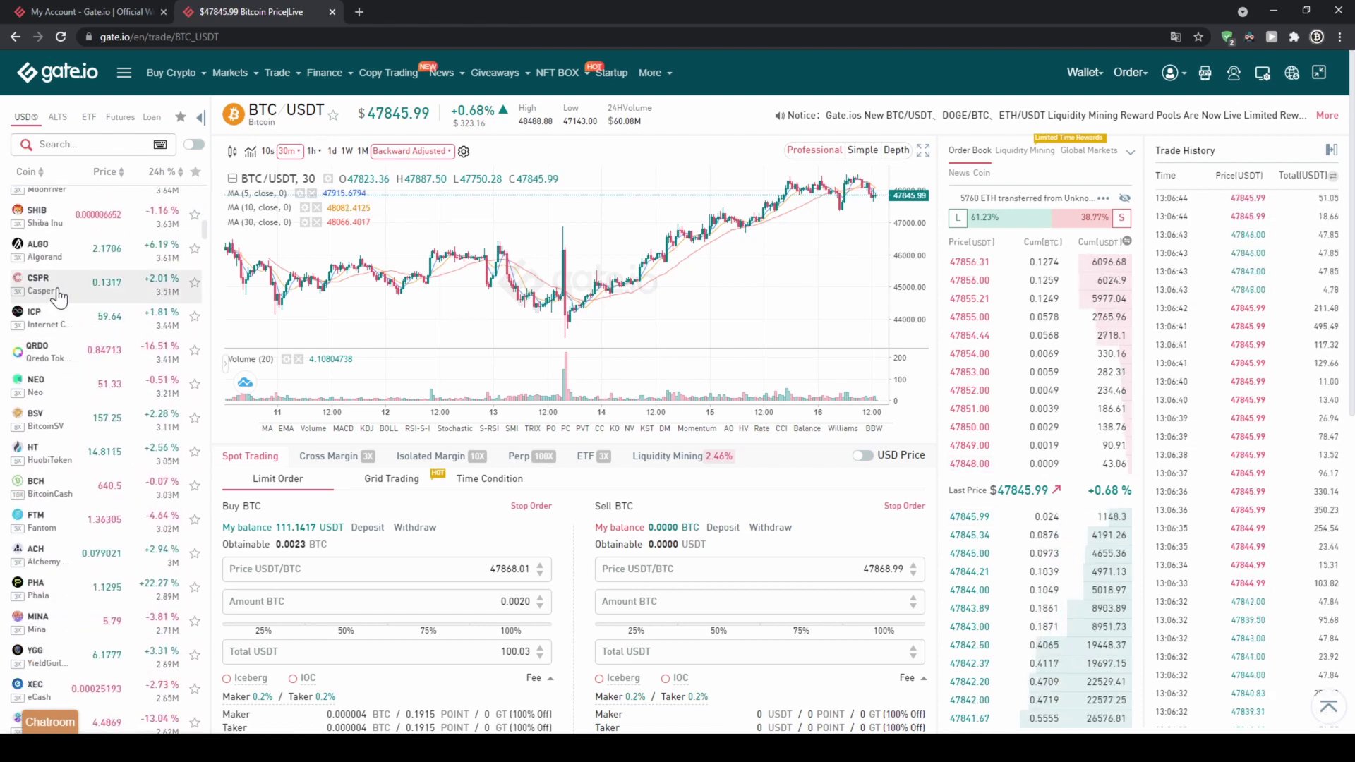
left_click(64, 263)
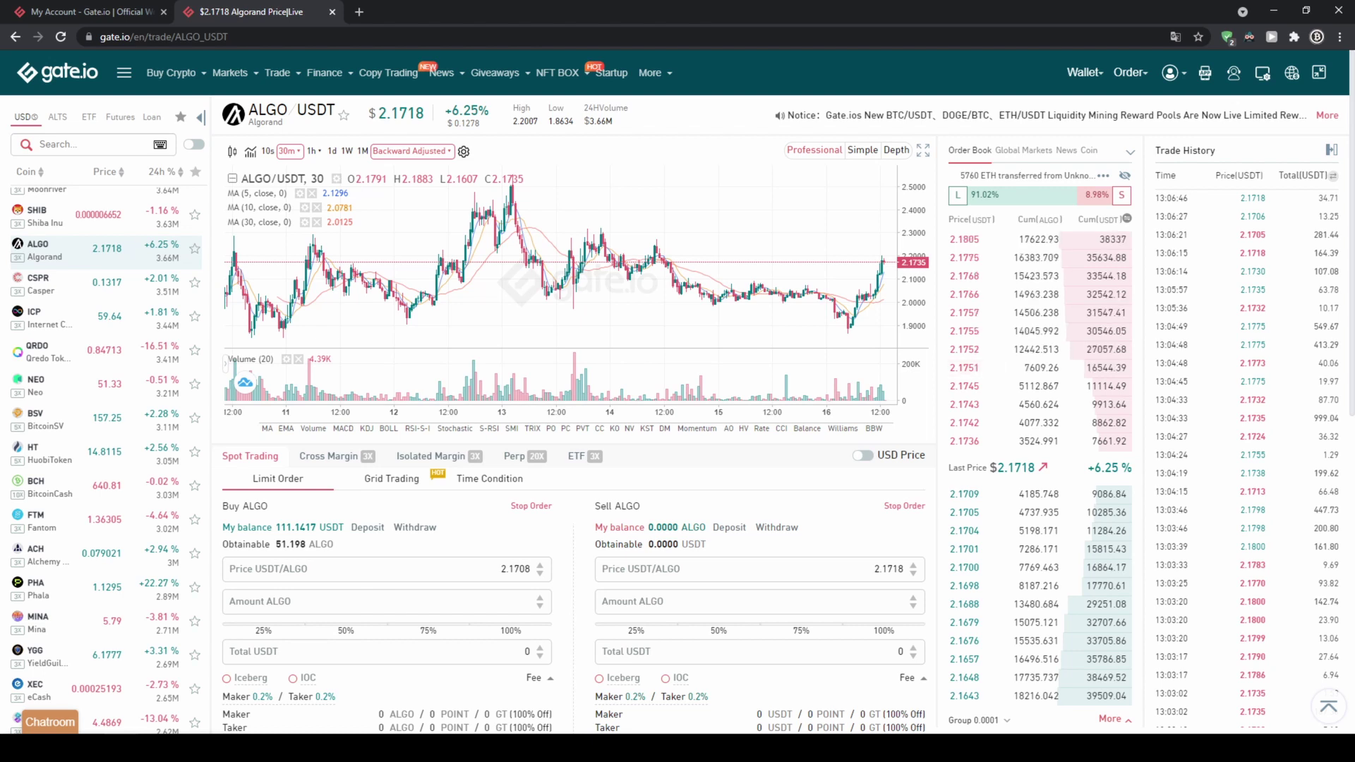
left_click(40, 144)
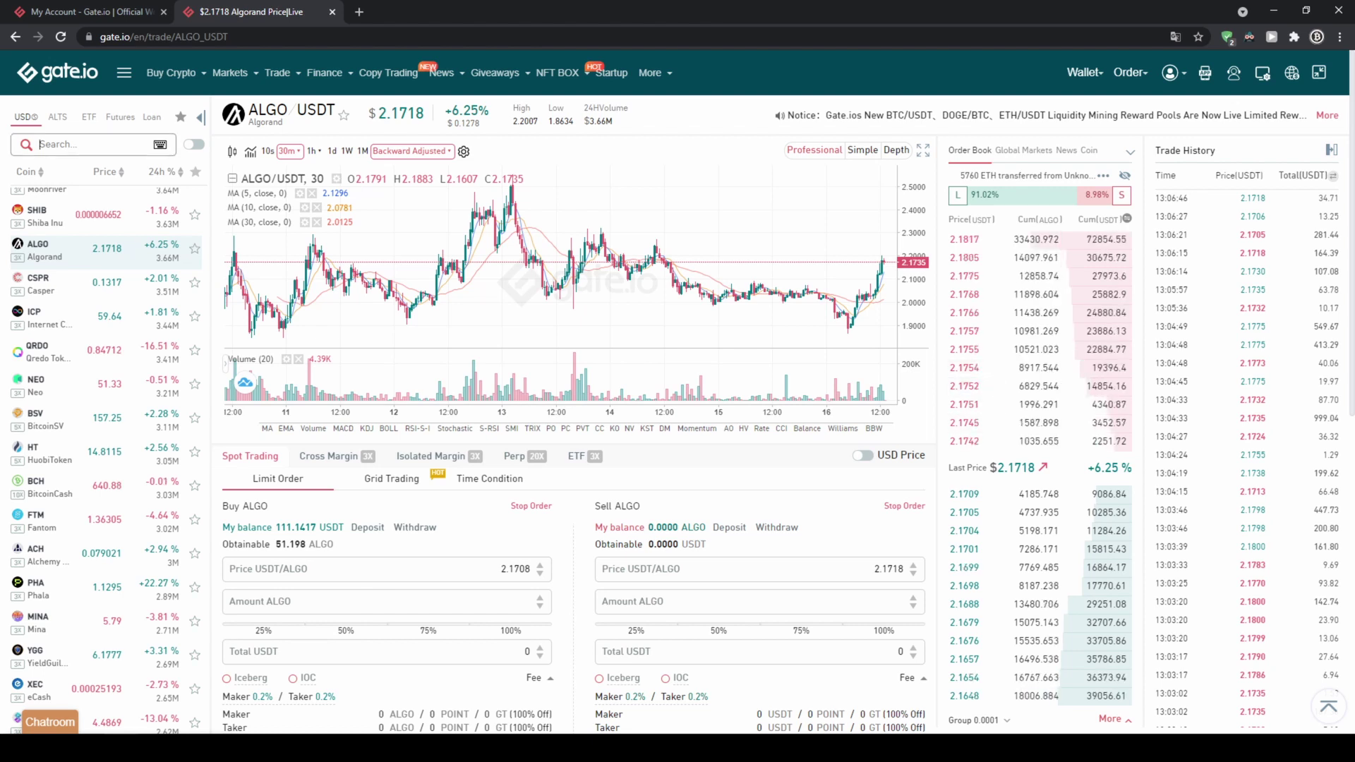
type("fanto")
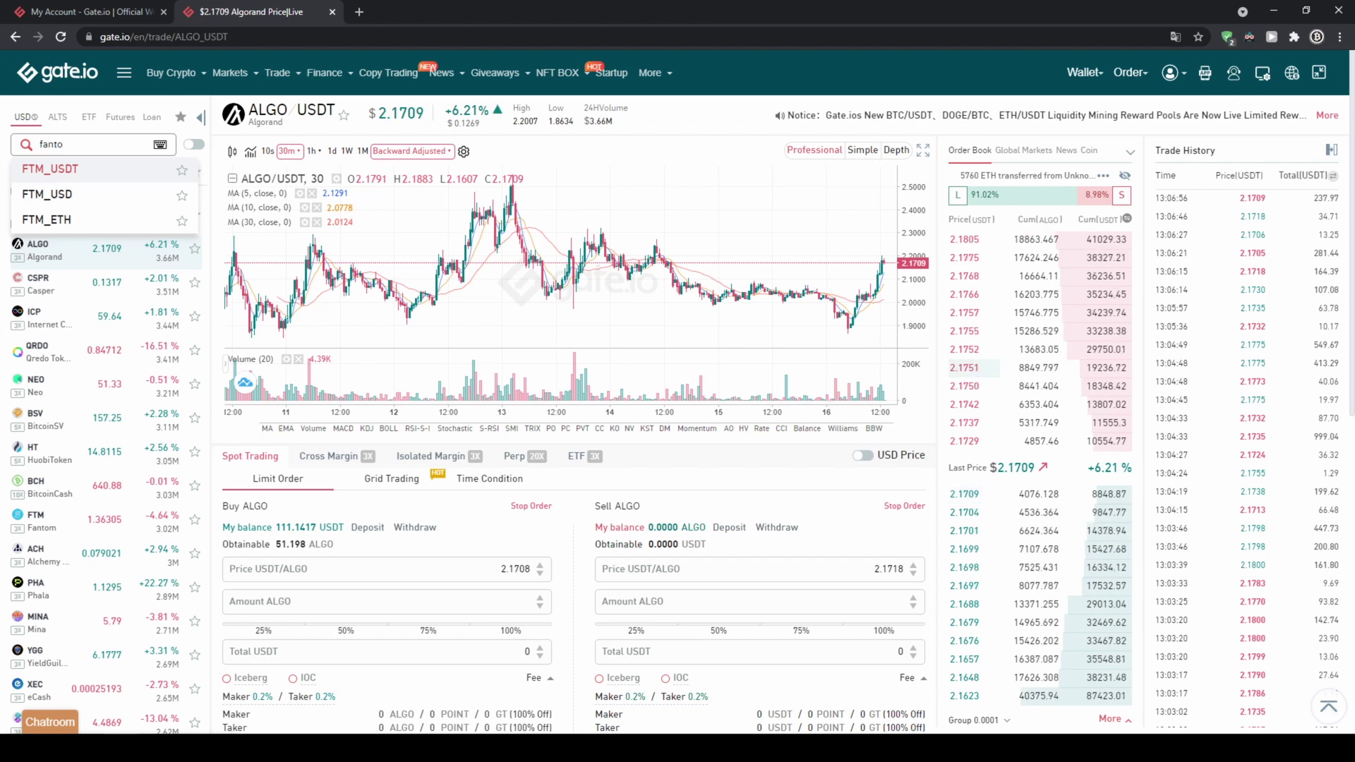
left_click(54, 173)
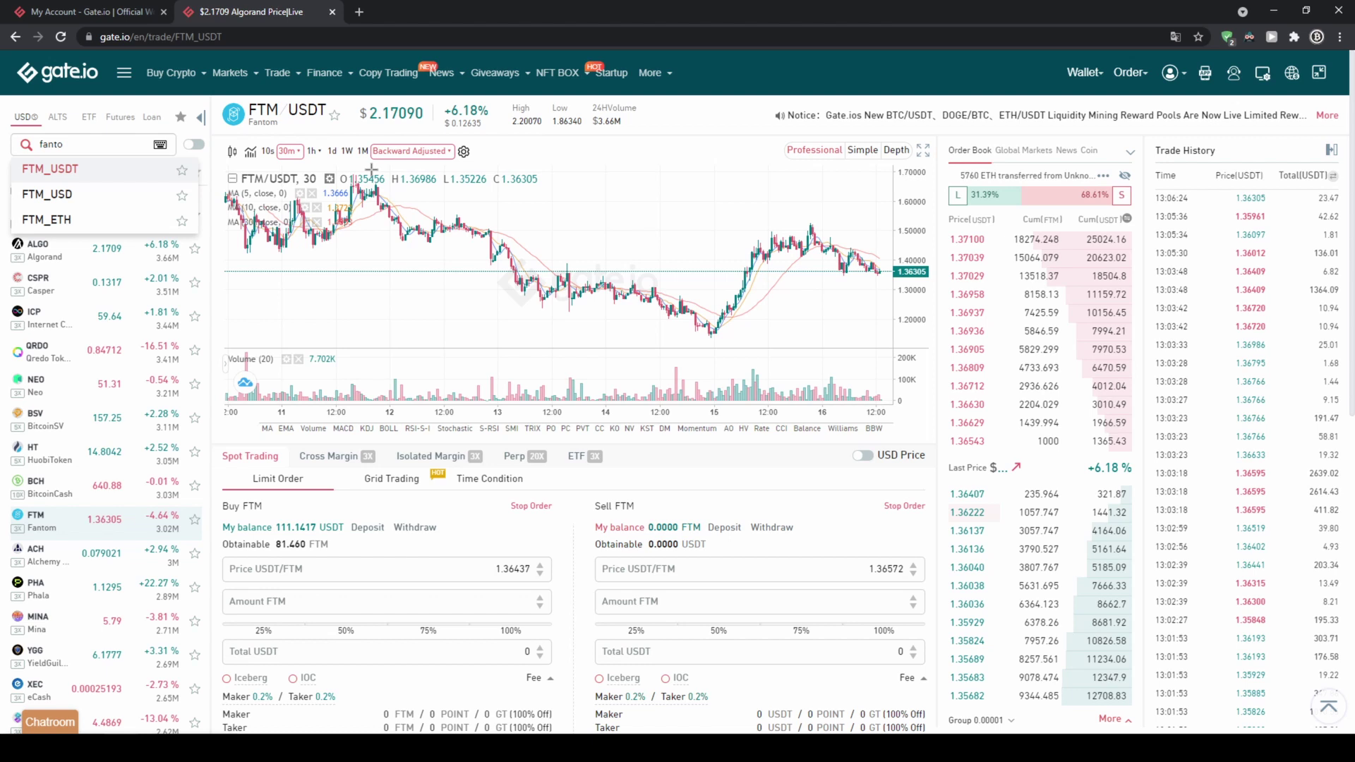
Set the FTM buy slider to 100% of the USDT balance, about 81.46 FTM.
left_click(506, 628)
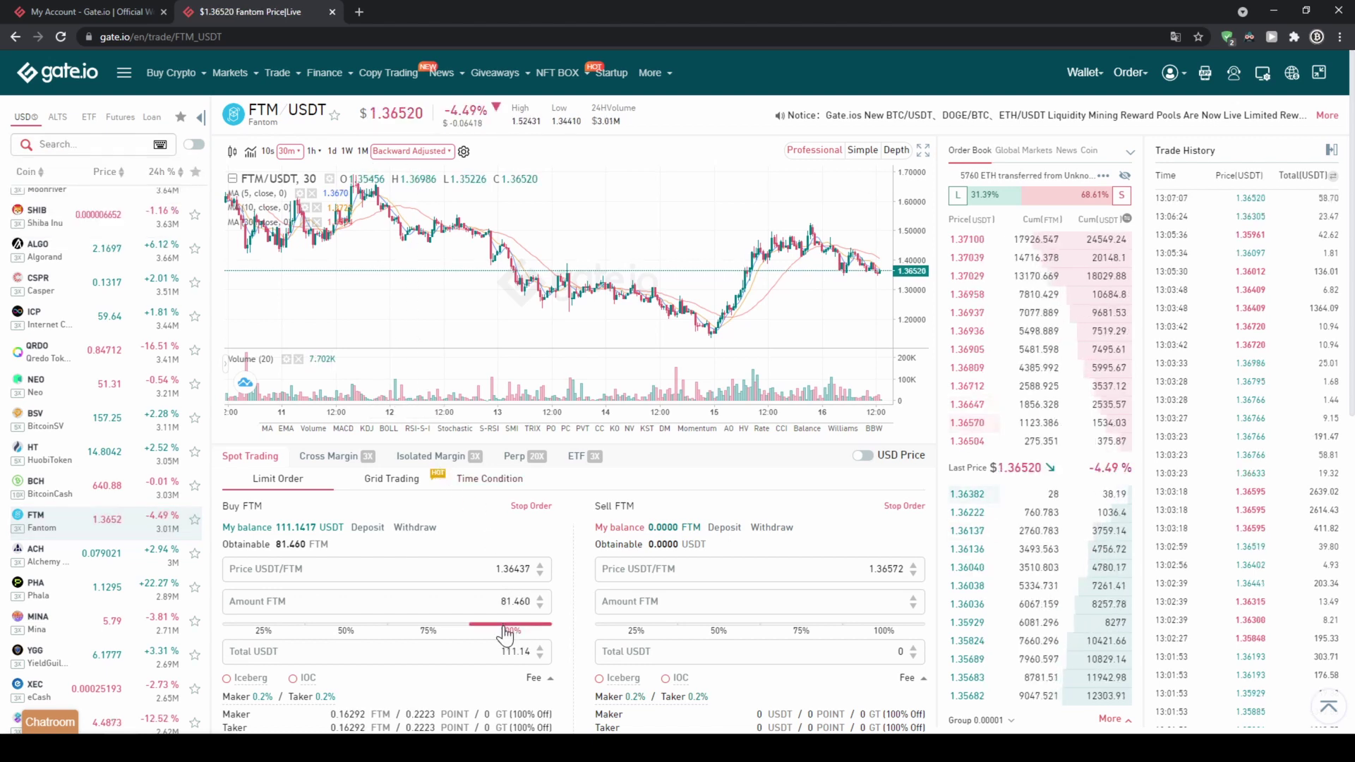
scroll(411, 690, "down", 2)
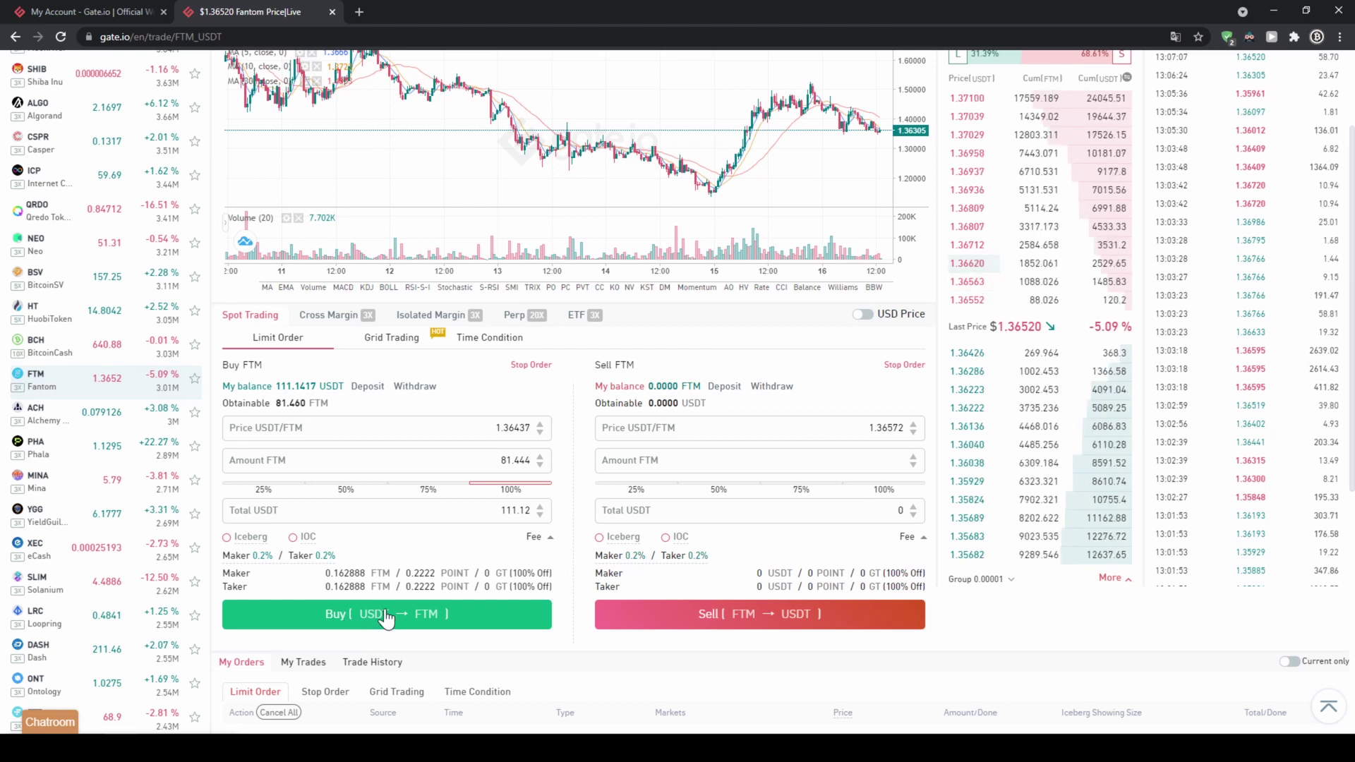
scroll(422, 616, "up", 1)
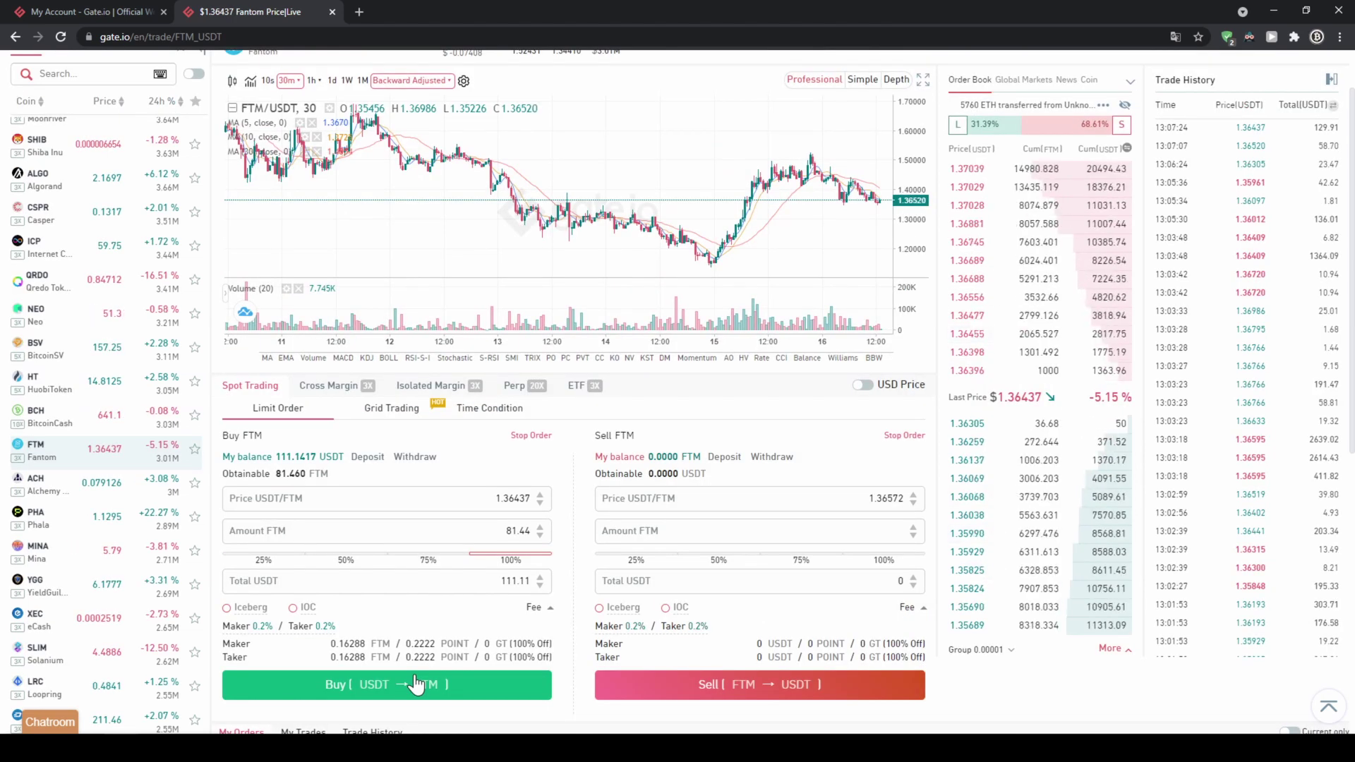
Open the wallet's Funds Overview, showing 111.20 USD total in the Spot Account.
scroll(1044, 297, "up", 1)
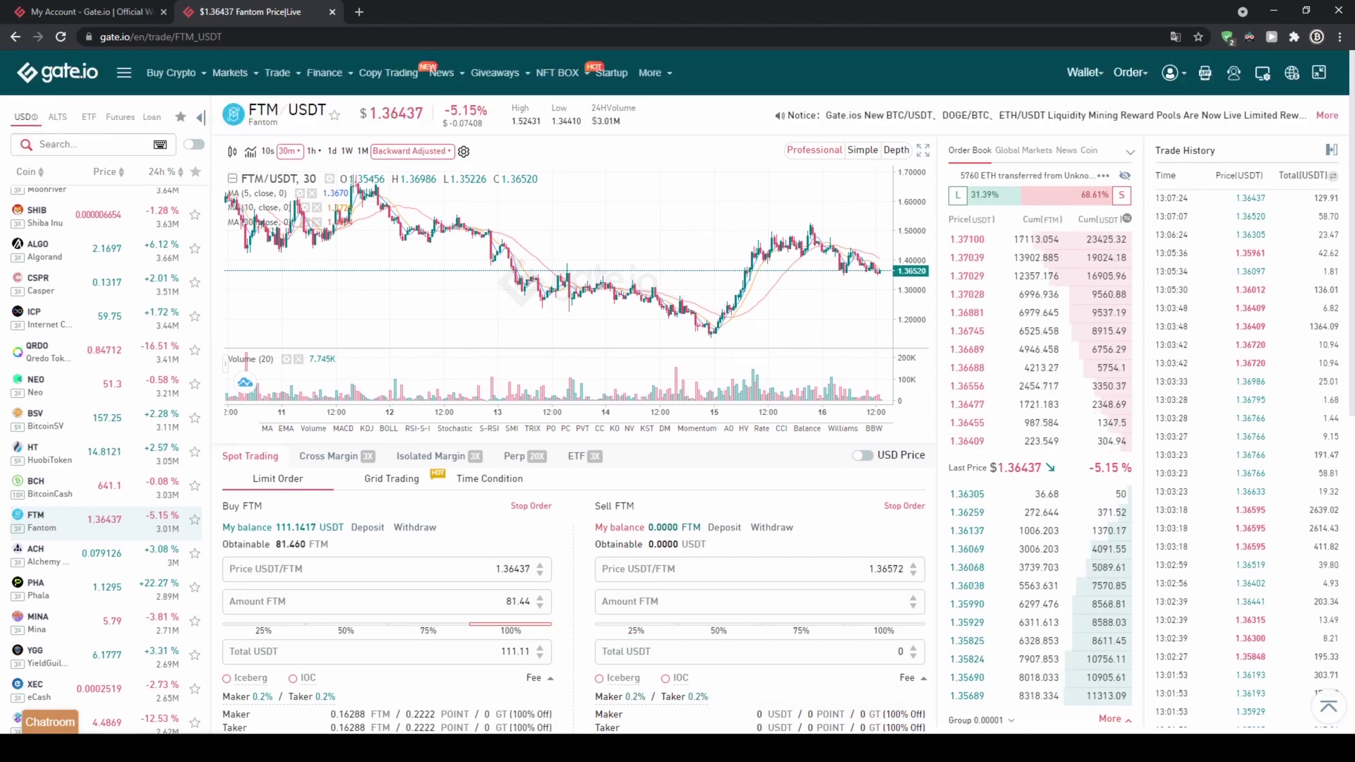
mouse_move(1088, 65)
left_click(1082, 115)
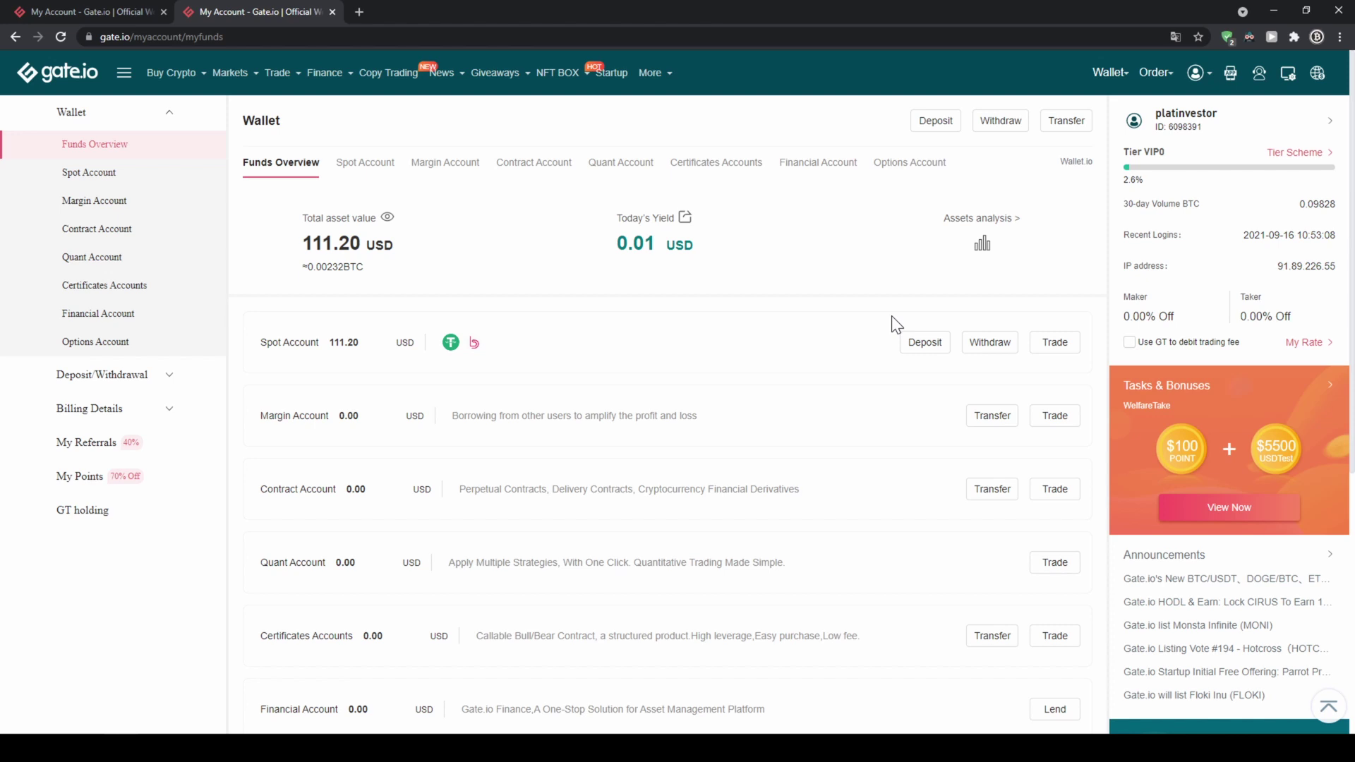
Start a USDT withdrawal from the spot account on the Tron/TRC20 chain, 0 USDT fee.
left_click(990, 343)
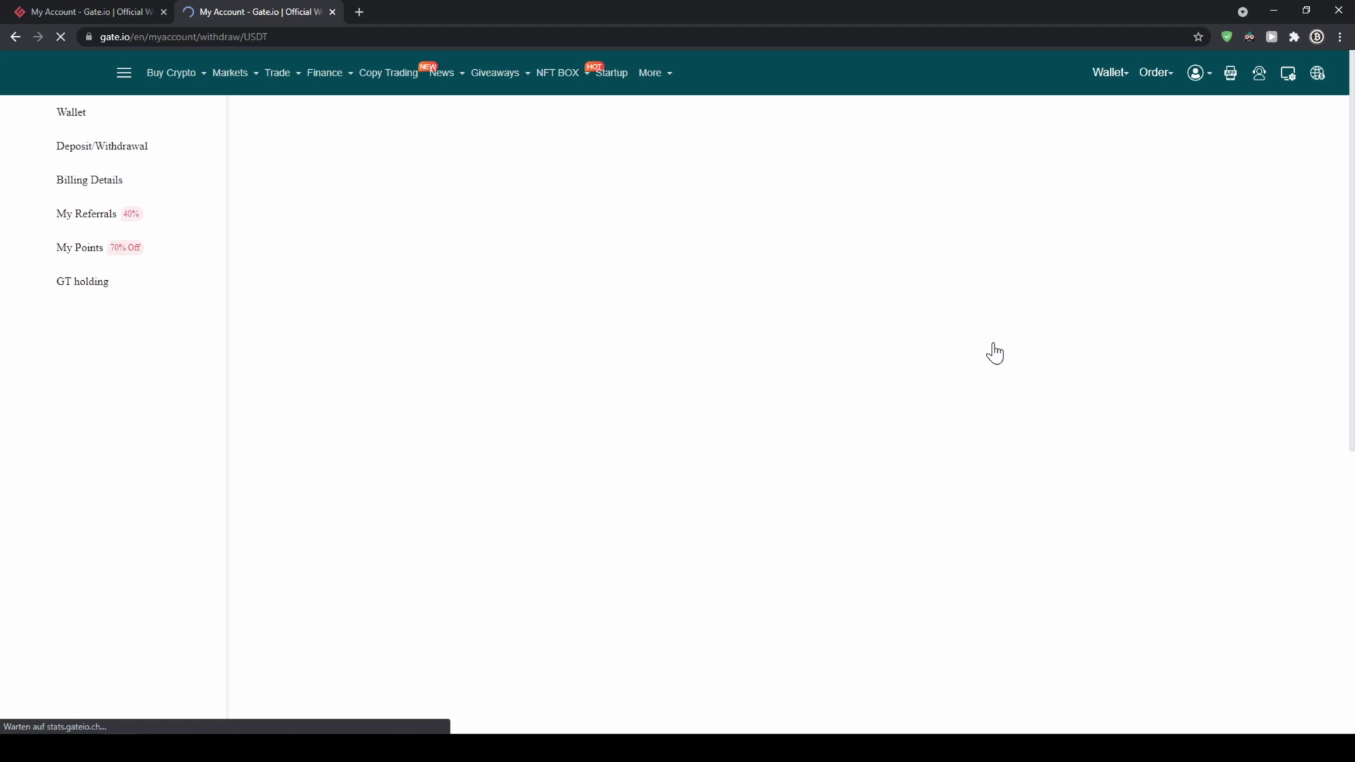
left_click(484, 245)
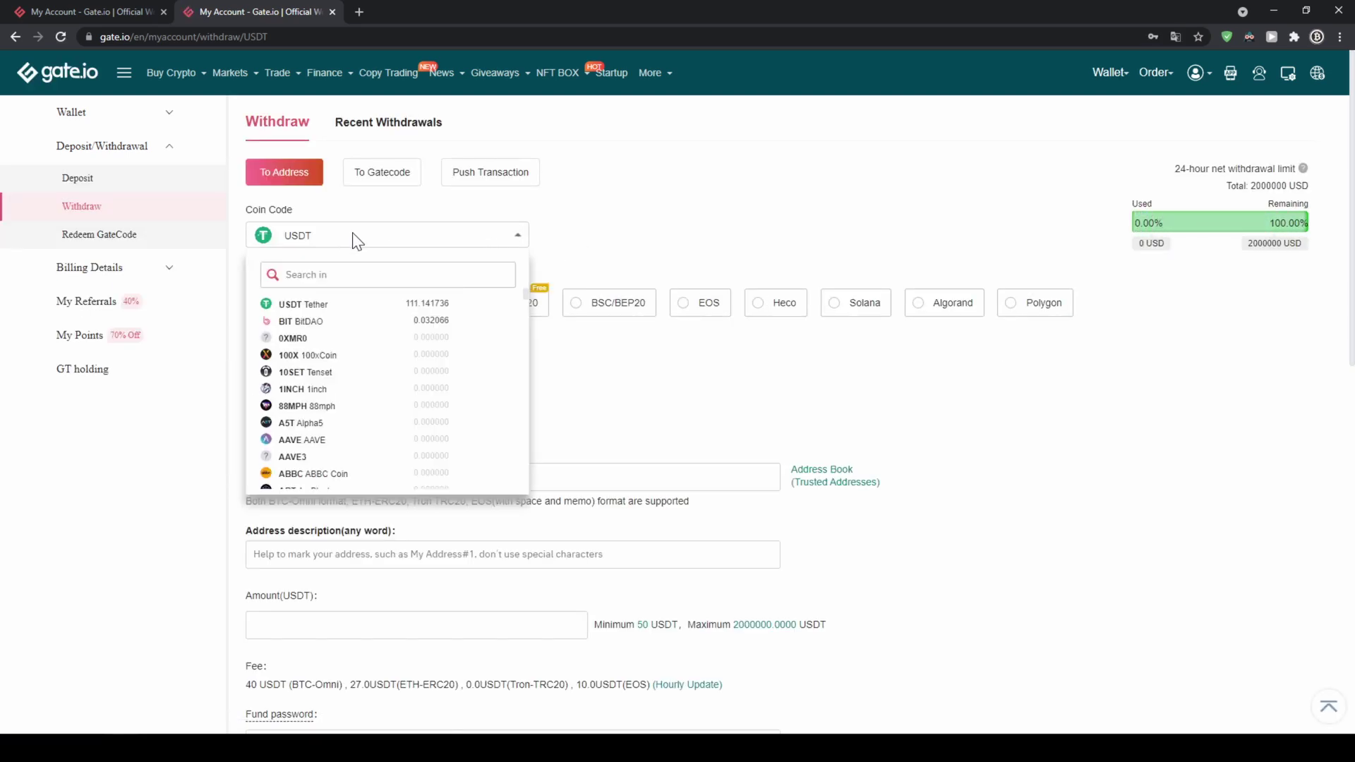
left_click(484, 210)
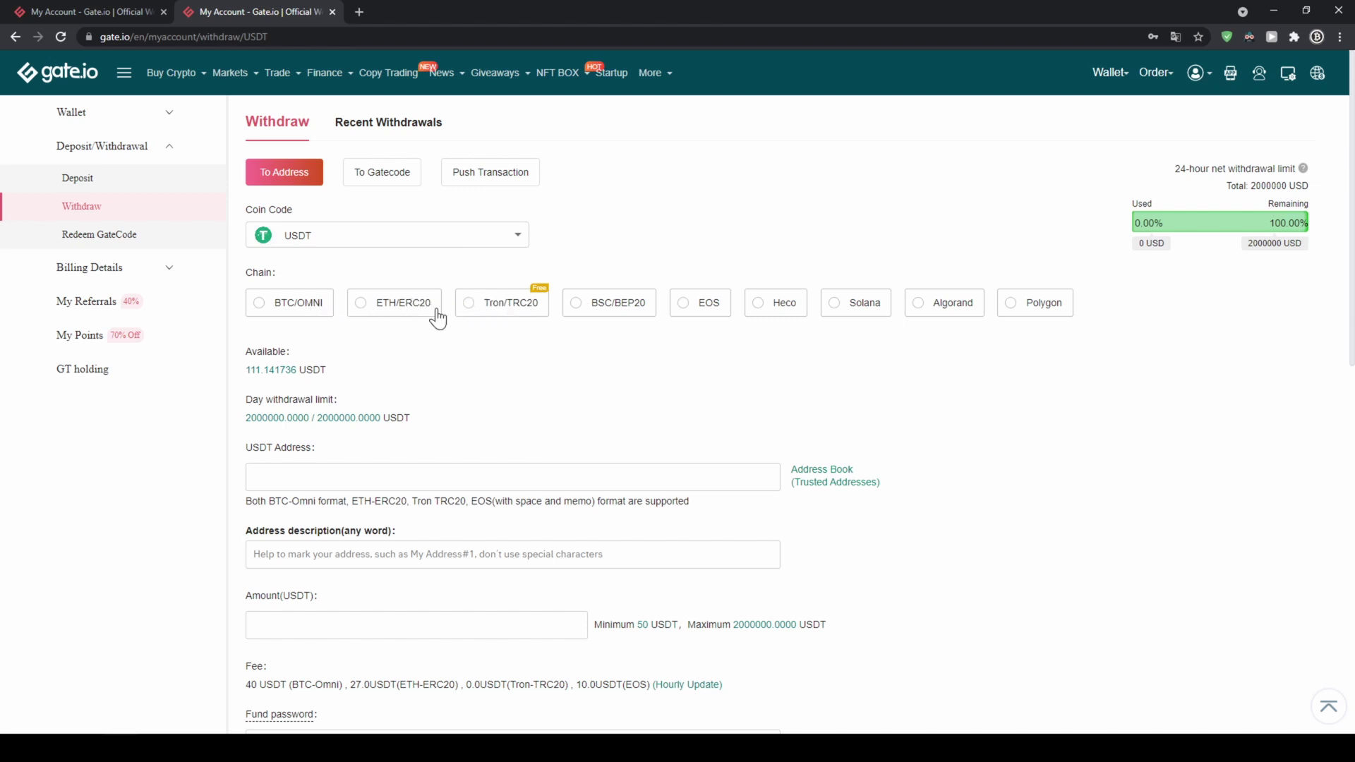
left_click(506, 306)
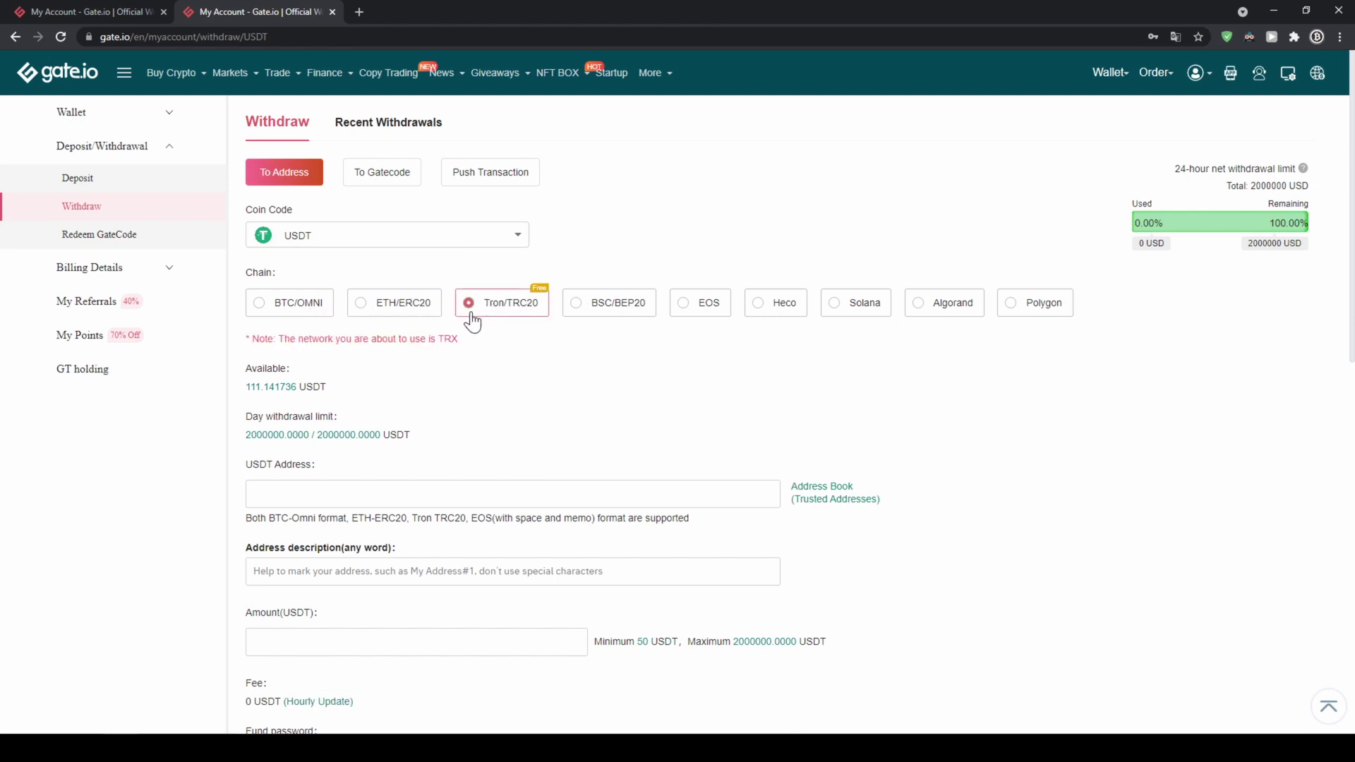
scroll(508, 325, "down", 2)
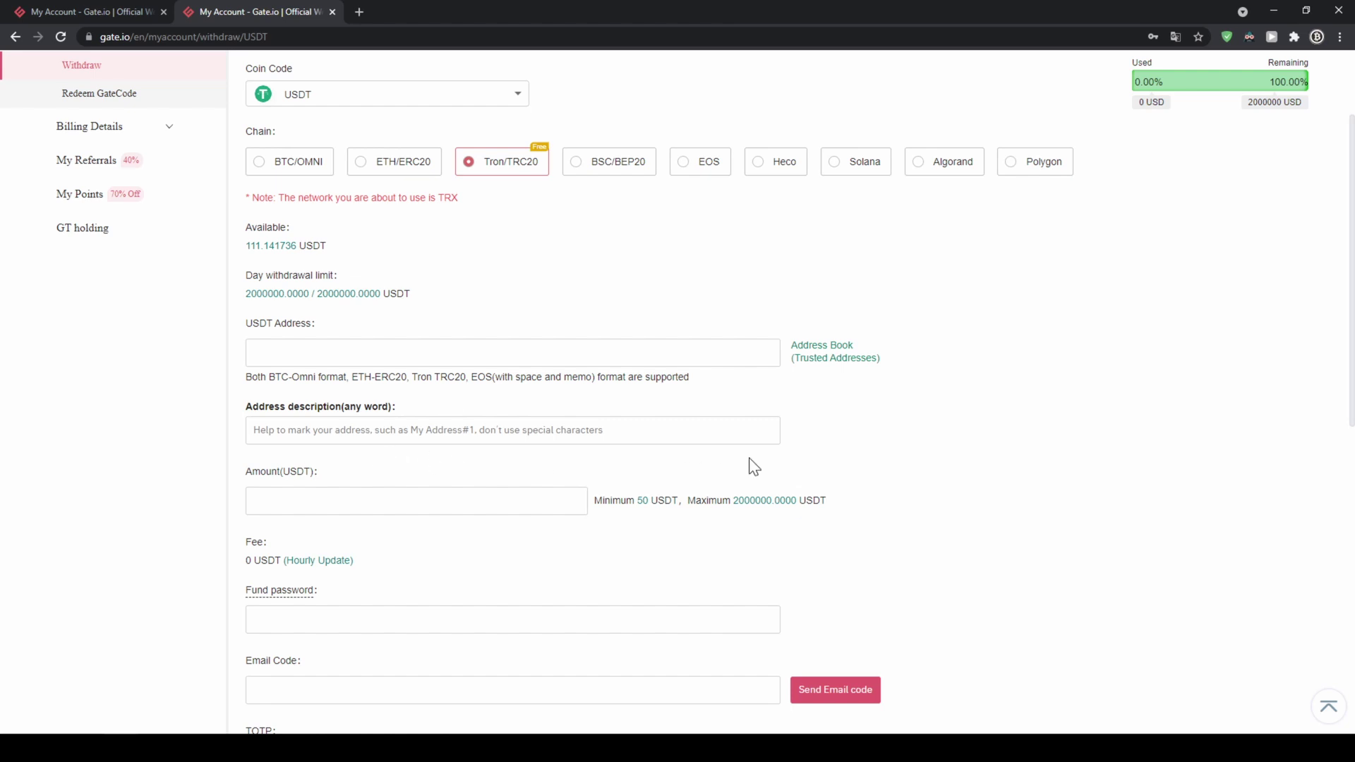
scroll(817, 433, "down", 1)
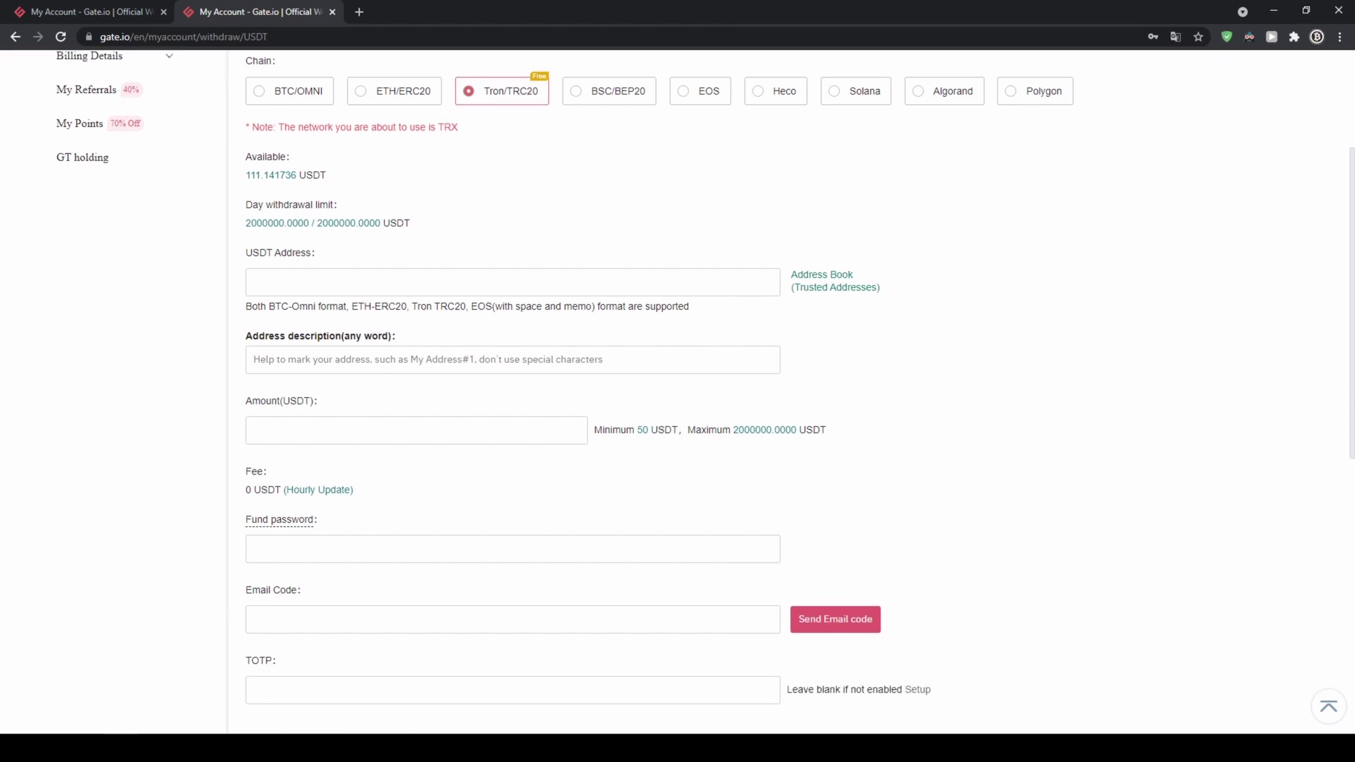
scroll(671, 447, "down", 3)
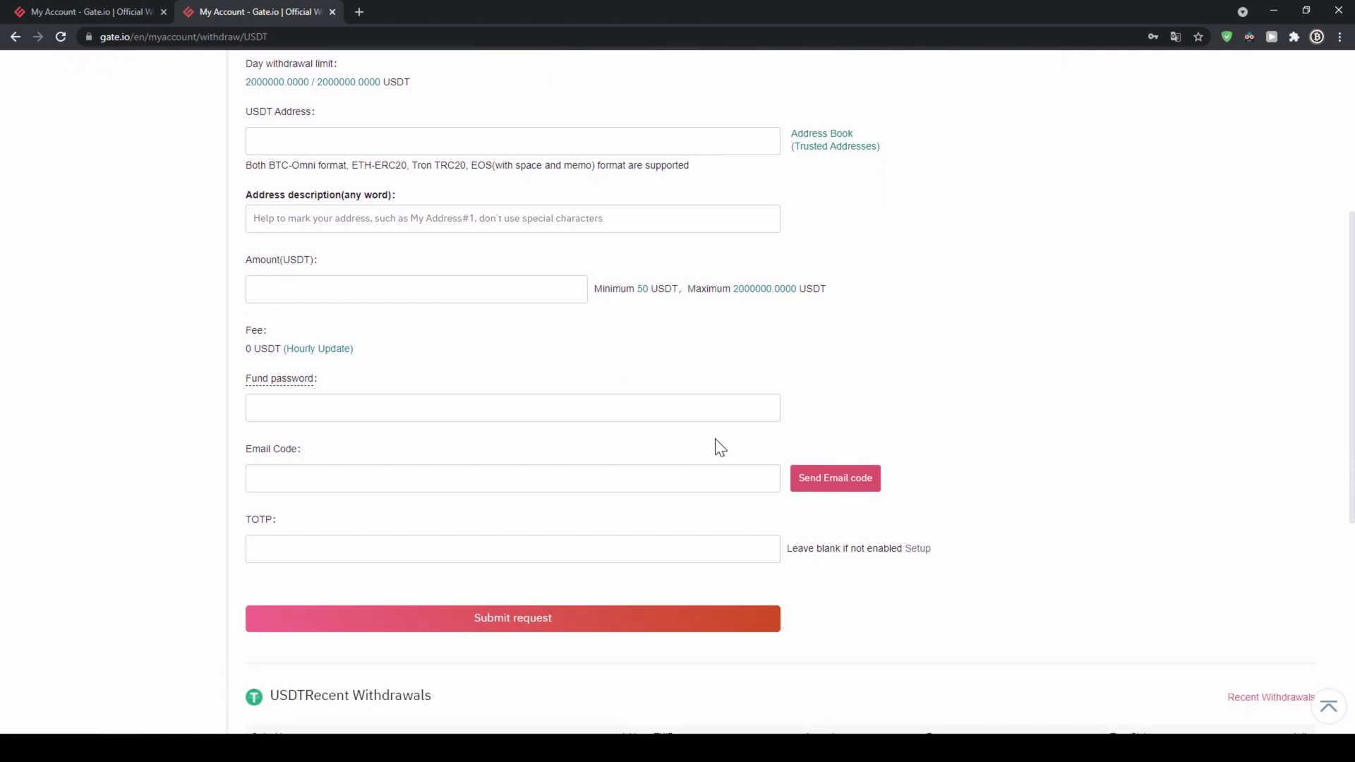